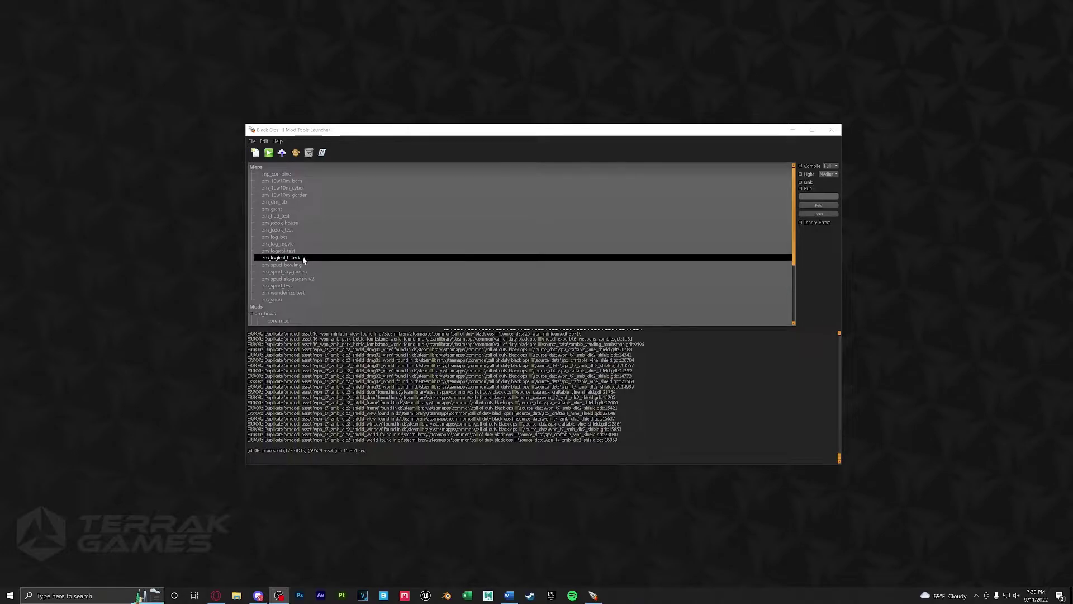
Open the zone folder of the zm_logical_tutorials map and select the loadingimage and previewimage files
right_click(296, 261)
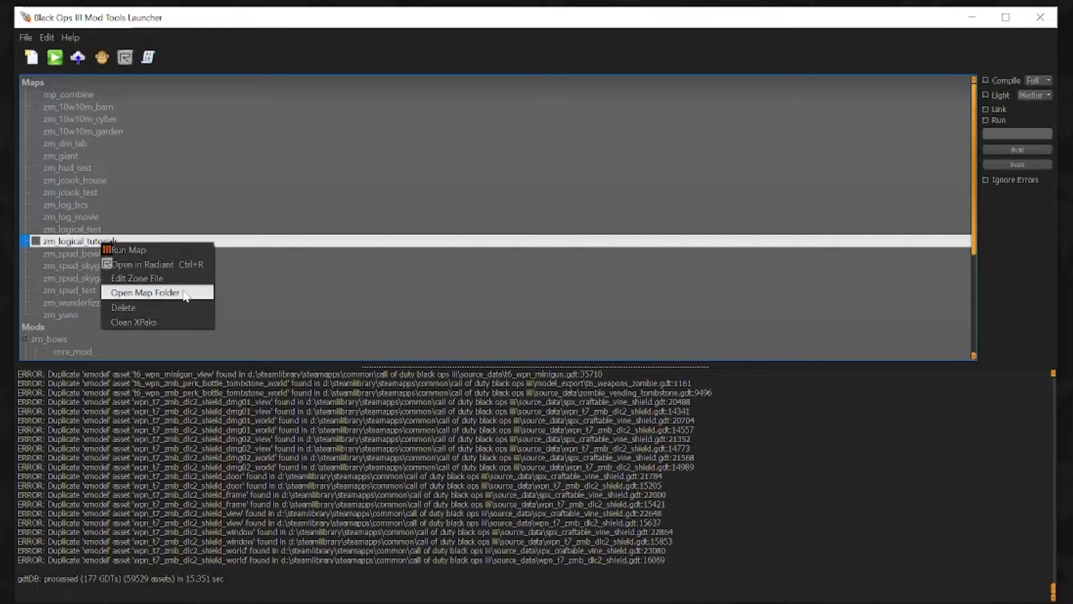
click(183, 294)
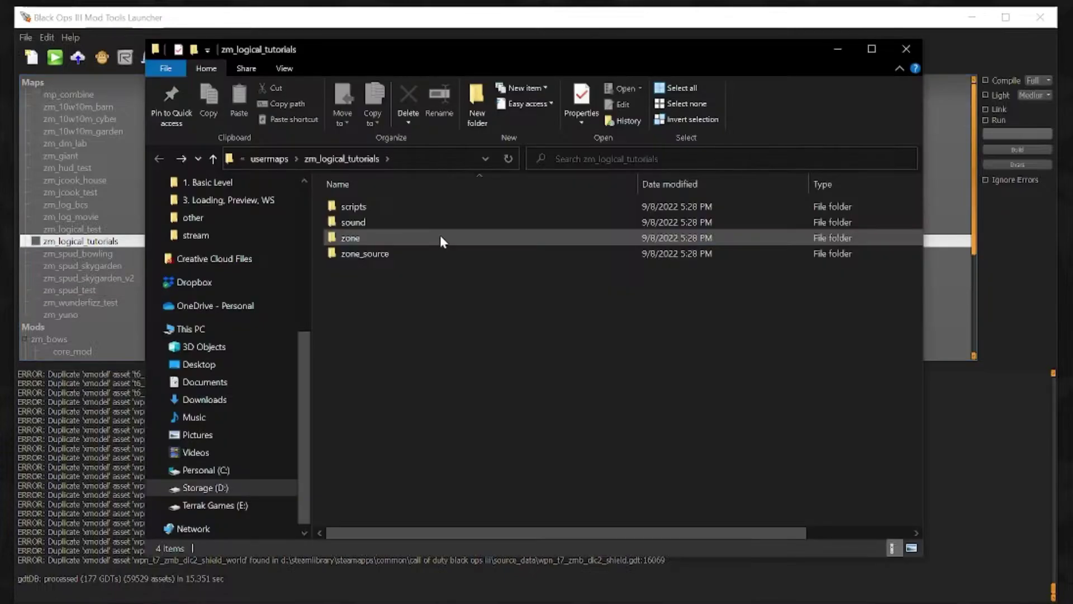
double_click(371, 238)
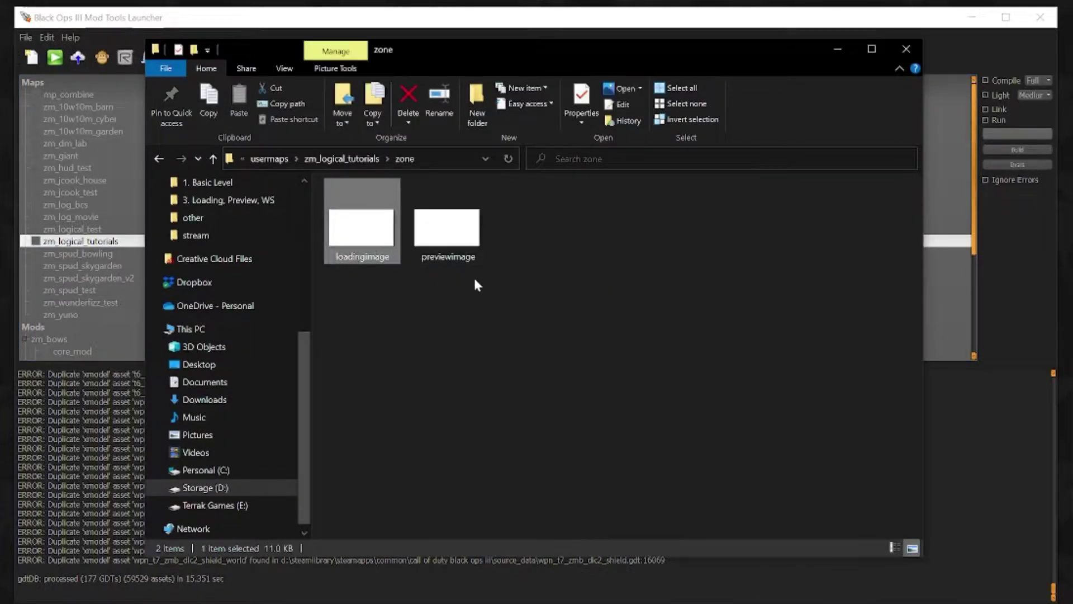
drag(491, 278, 371, 301)
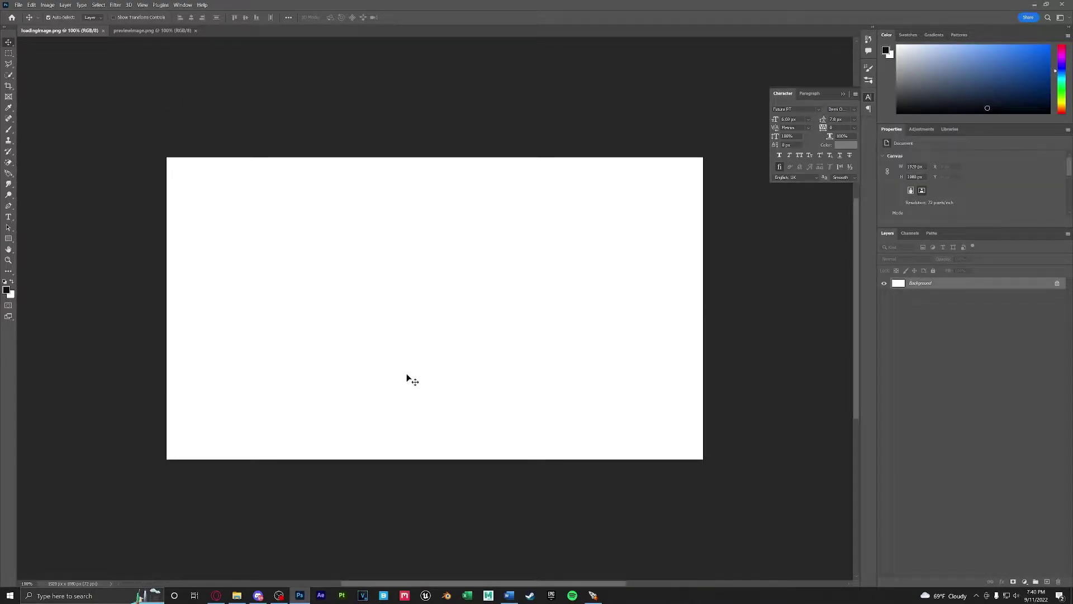
Place the LOADING SCREEN text on the loading image and convert its background into an editable layer
key(ctrl+v)
mouse_move(369, 290)
mouse_down()
mouse_move(384, 220)
mouse_move(422, 313)
mouse_up()
double_click(921, 294)
key(Return)
Apply two stroke effects to the loading image's white base layer
double_click(978, 295)
click(722, 331)
click(722, 255)
click(850, 275)
click(898, 328)
click(1010, 201)
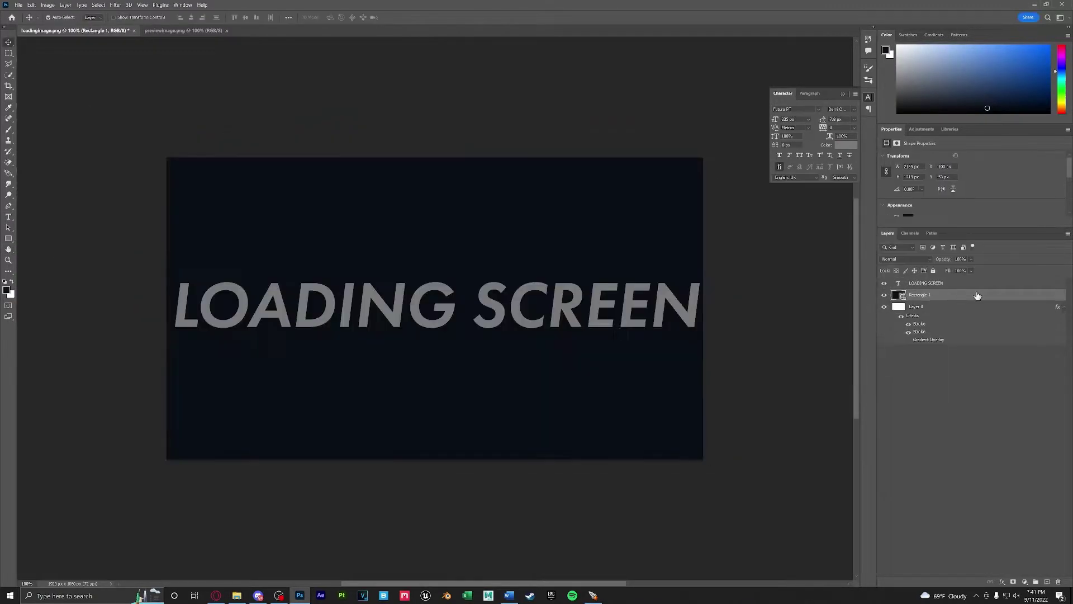
Apply a stroke effect to the LOADING SCREEN text layer
double_click(1040, 284)
click(871, 225)
click(868, 232)
click(1010, 201)
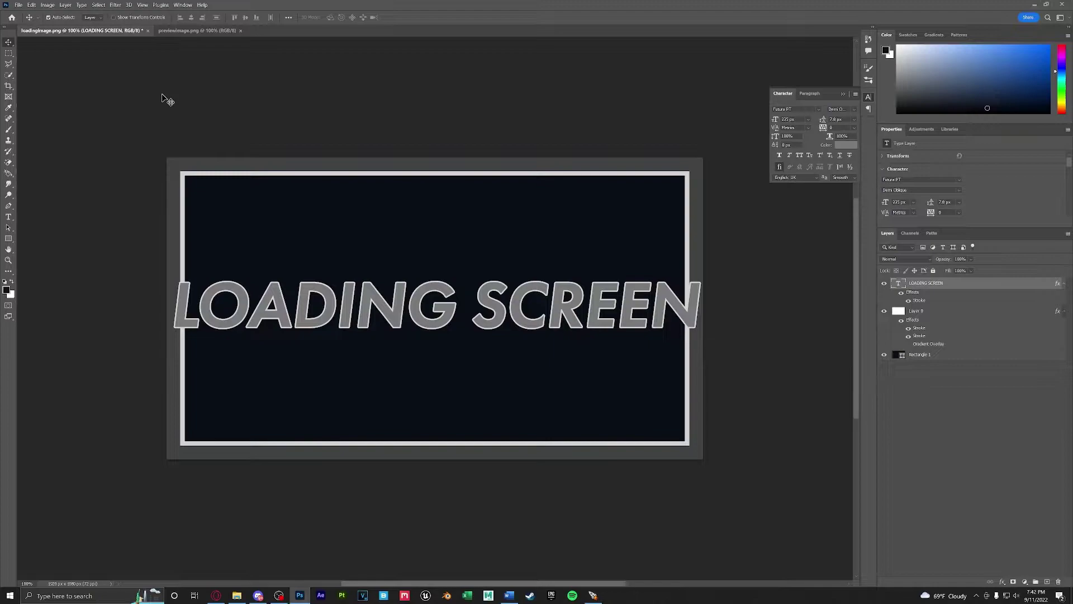
Reuse the design in previewimage.png with the text PREVIEW IMAGE and save it as a PNG in the map's zone folder
click(215, 34)
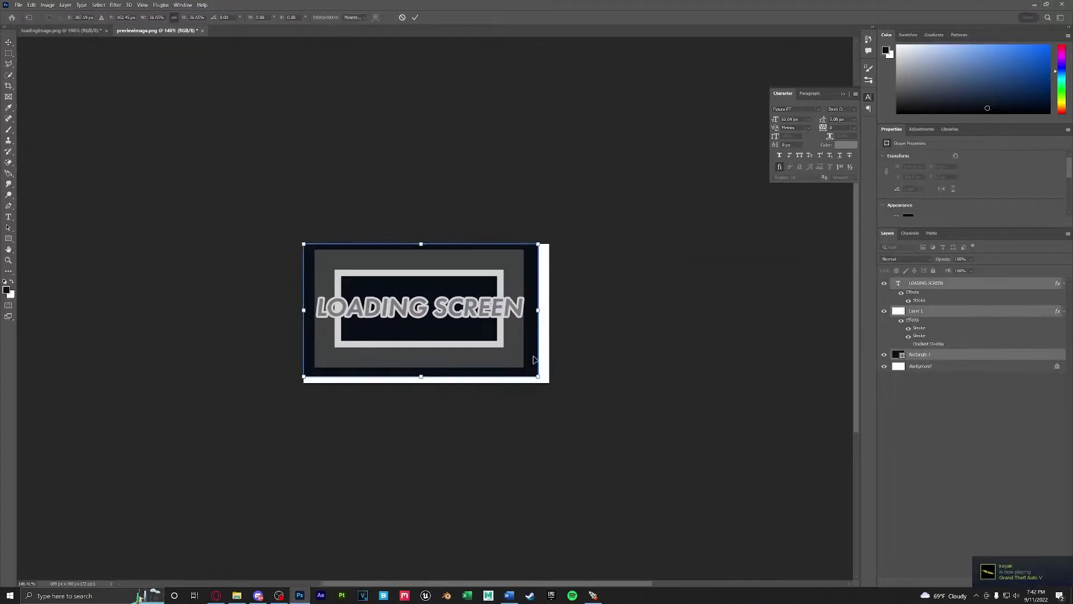
scroll(346, 268, up, 3)
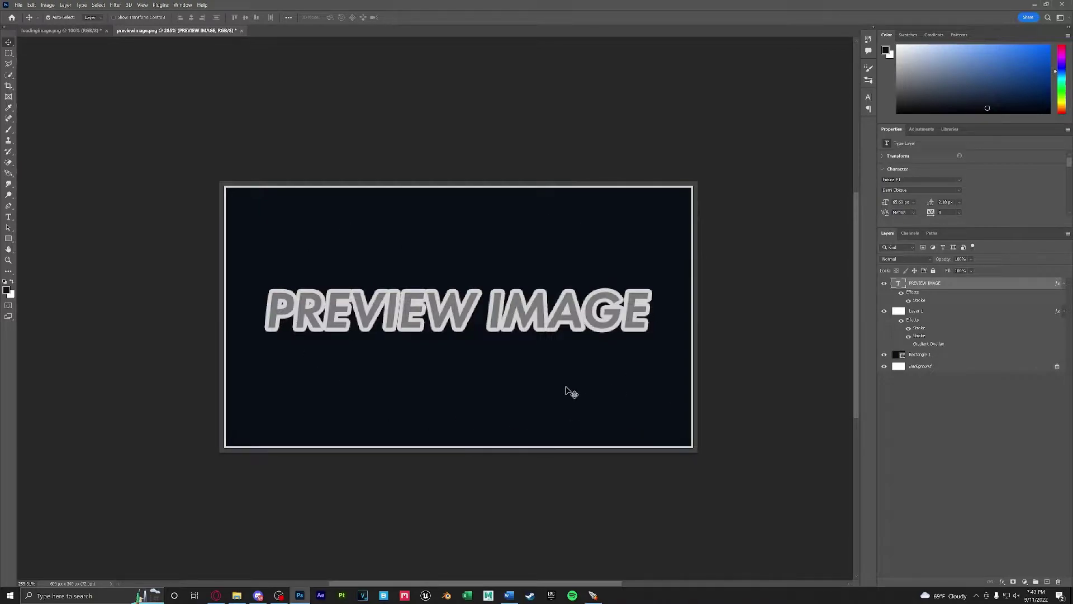
key(ctrl+shift+s)
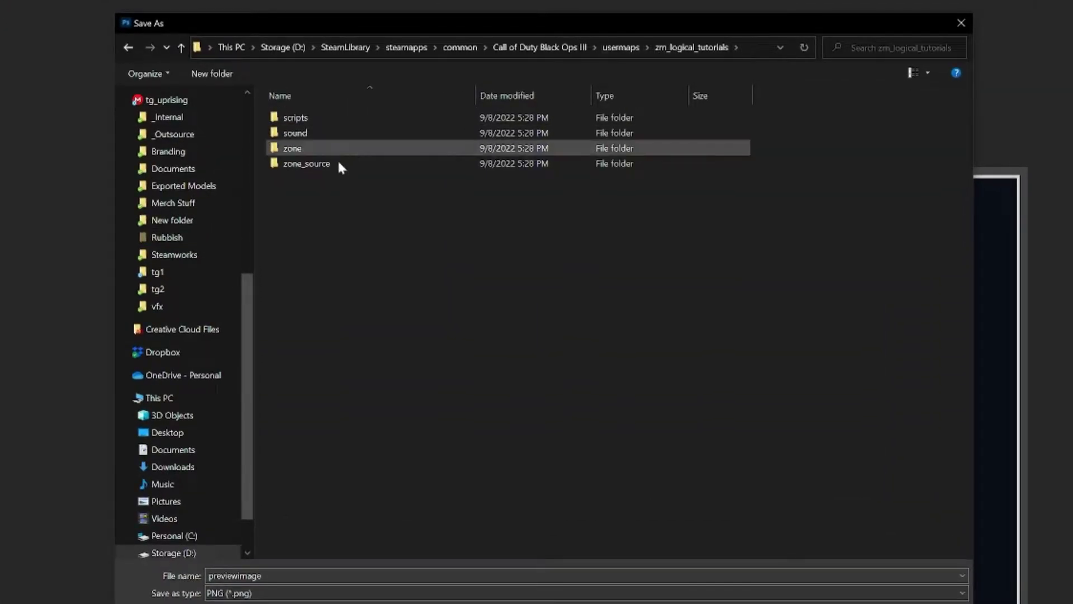
double_click(335, 150)
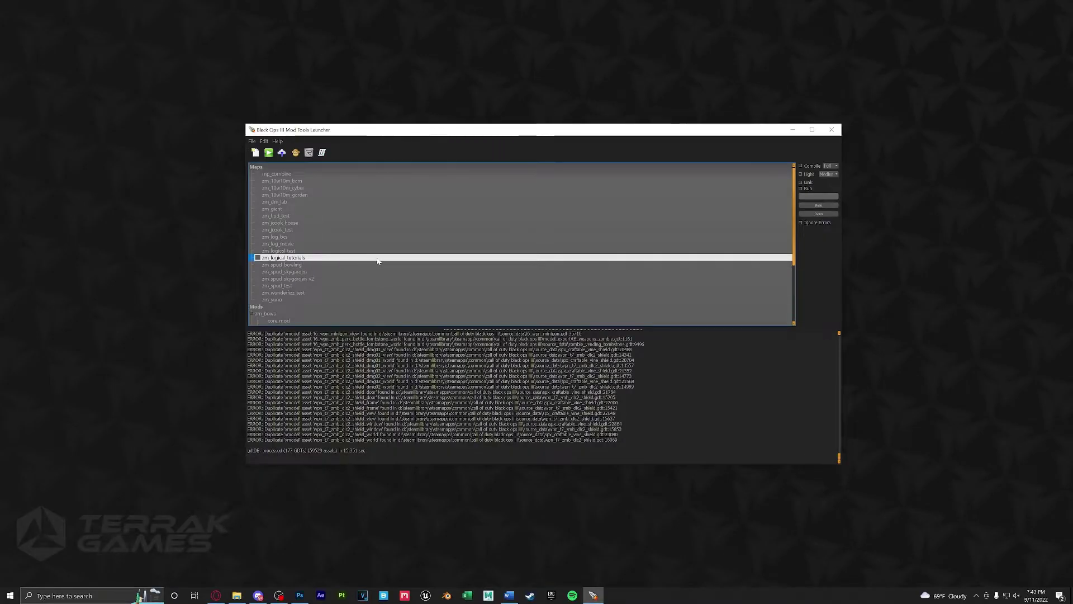
Open the asset editor from the Mod Tools Launcher and filter the assets by name black and type image
click(295, 154)
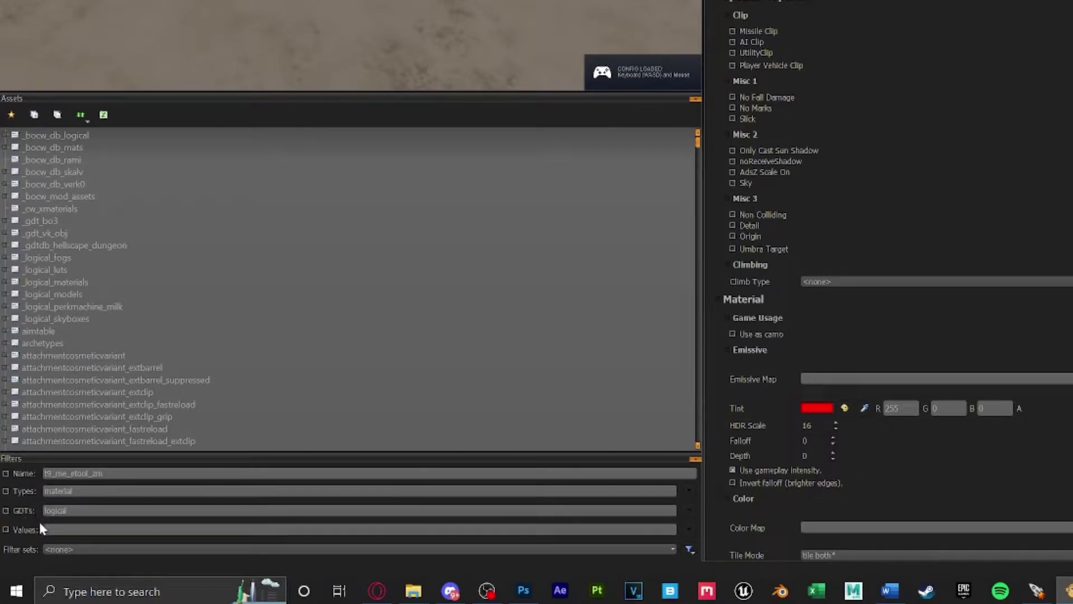
double_click(127, 475)
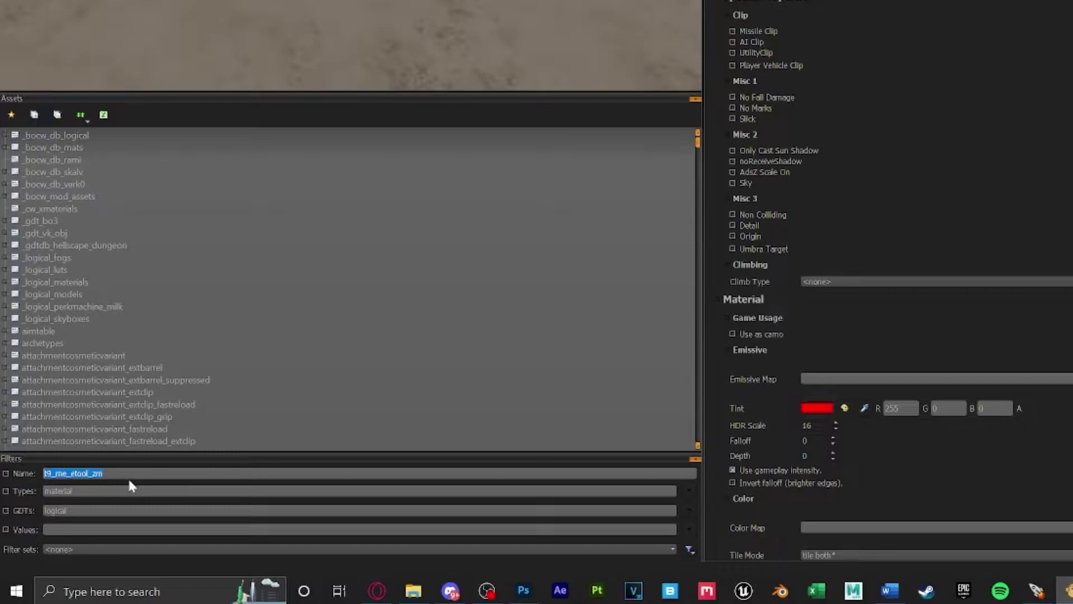
text(black)
key(ctrl+a)
text(image)
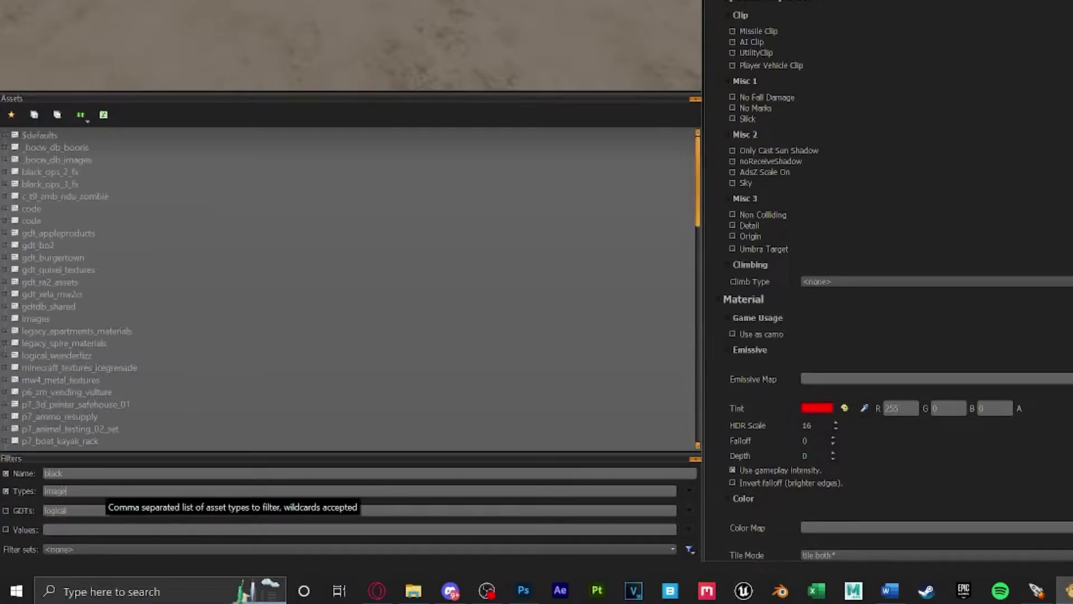
Expand the code asset group and open its black image asset
double_click(32, 220)
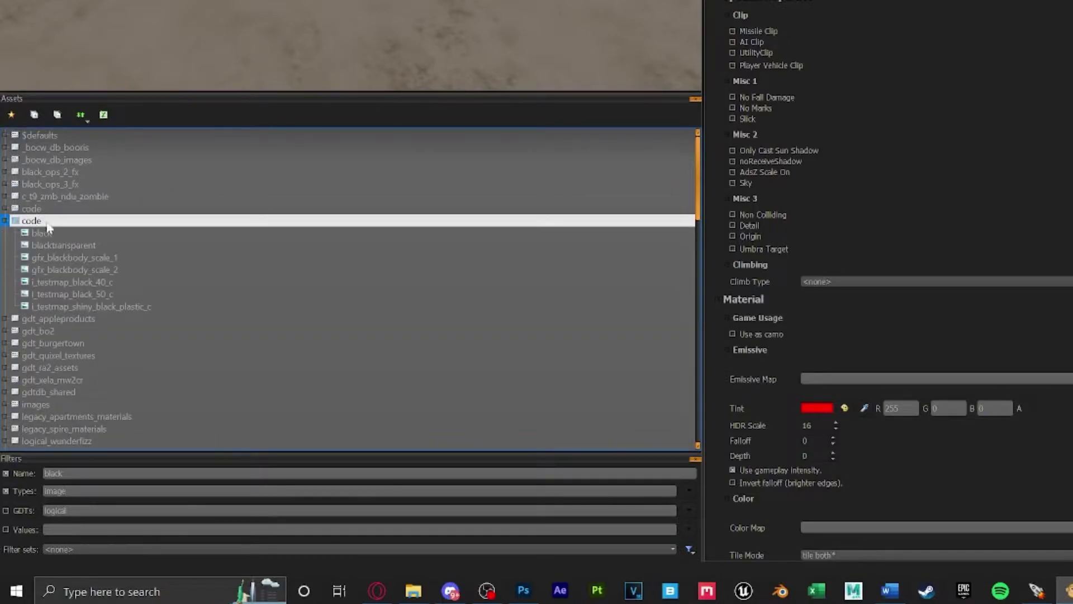
click(6, 210)
click(6, 209)
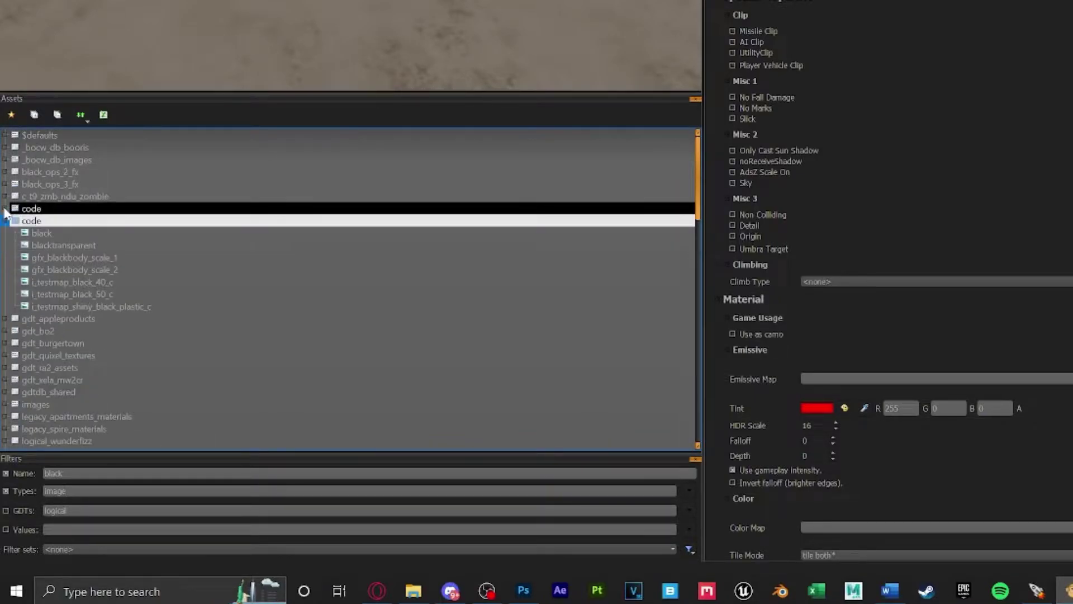
click(38, 234)
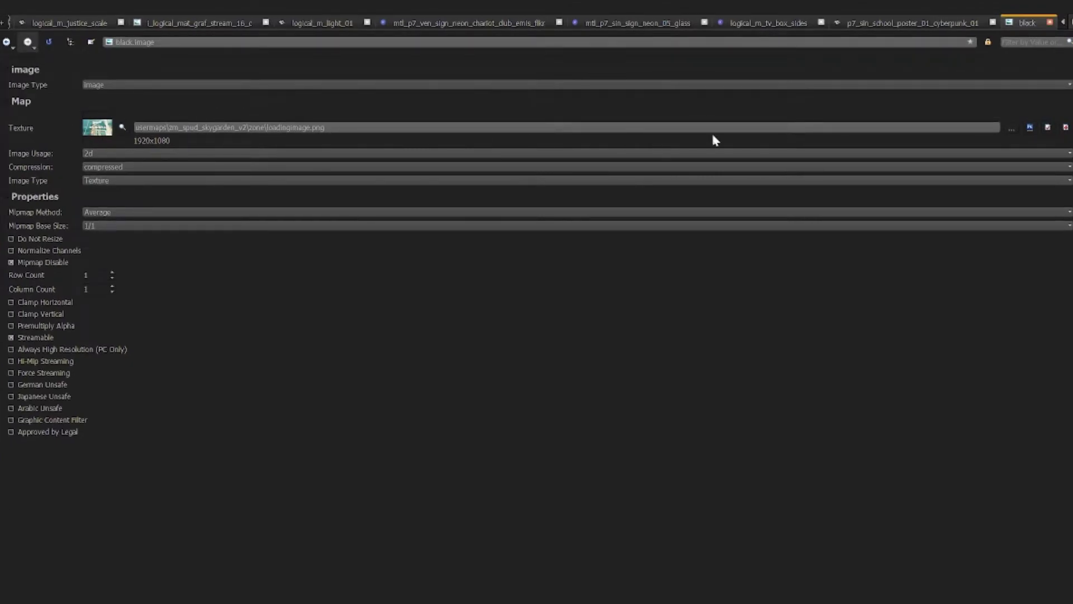
Set the black image's texture to the loadingimage file in the zm_logical_tutorials zone folder
click(1011, 128)
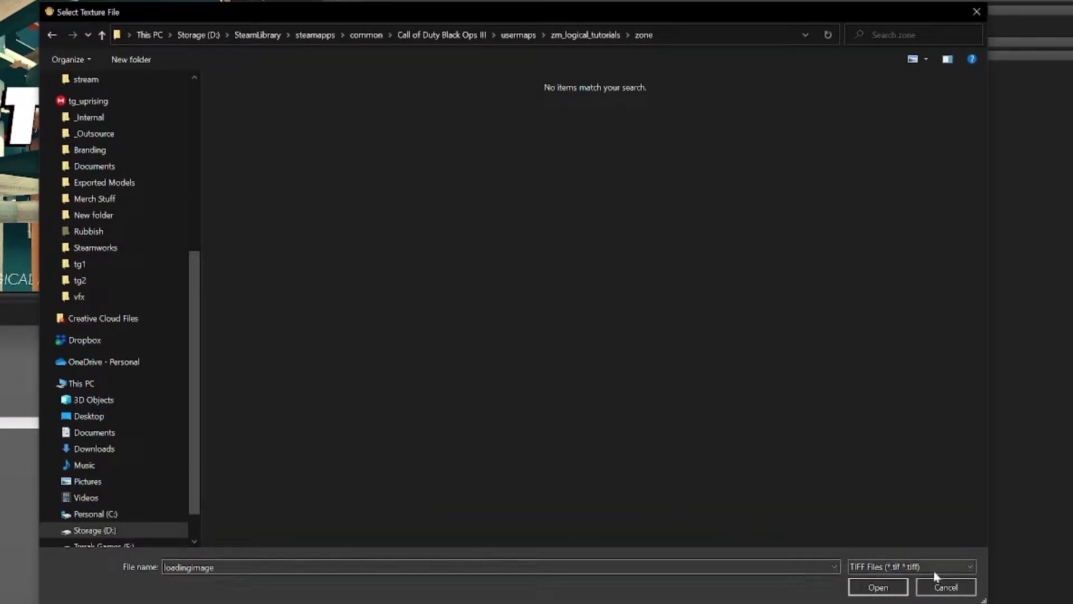
click(889, 571)
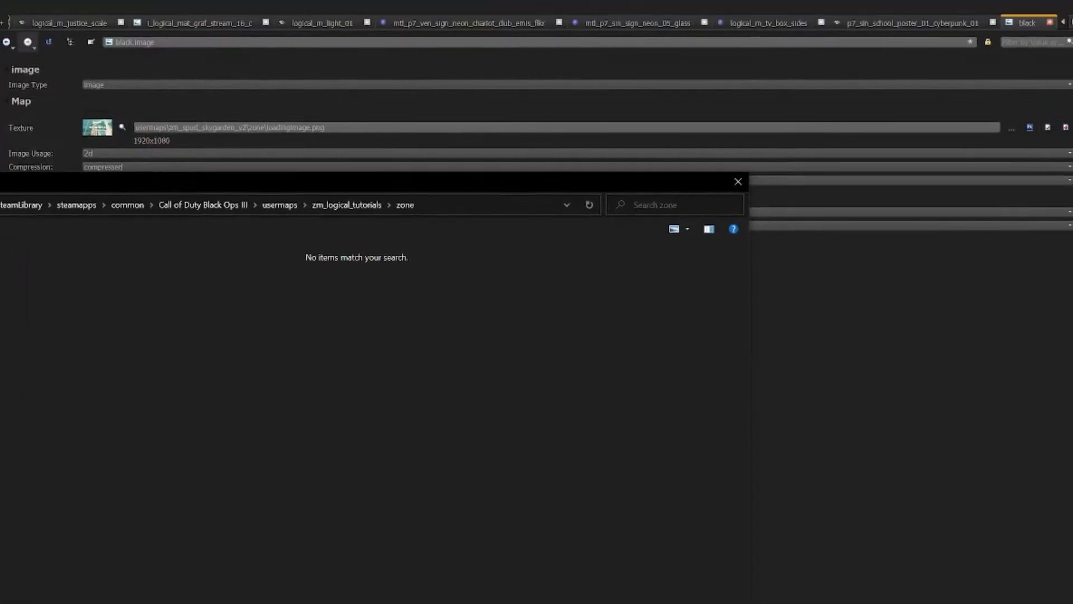
key(Return)
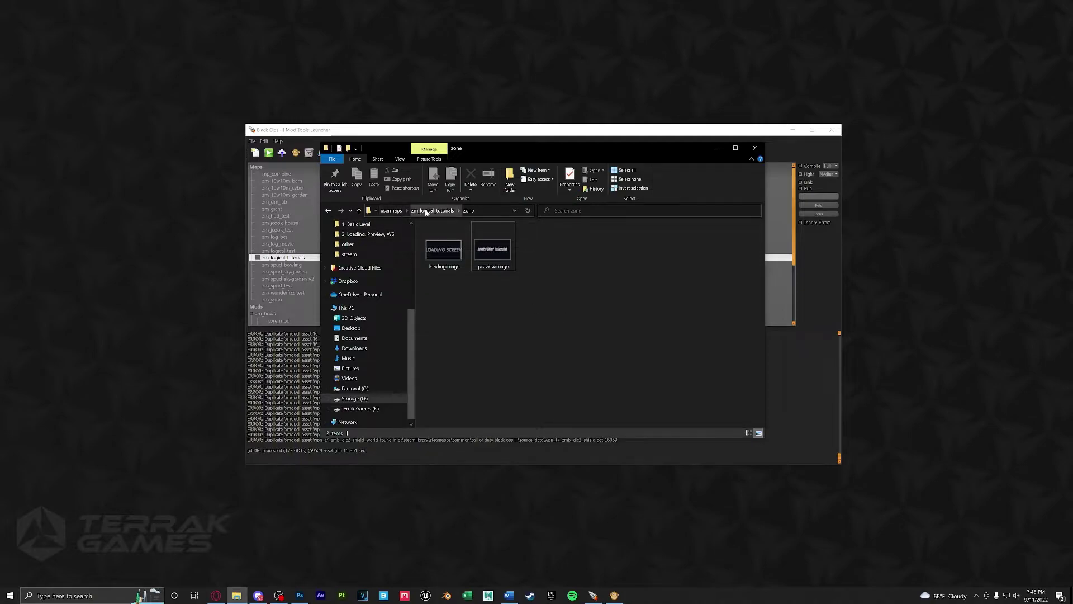
Go to Call of Duty Black Ops III/zone_source/all/assetlist in File Explorer and open core_gfx.csv for editing
click(426, 210)
click(391, 210)
click(408, 210)
scroll(470, 336, down, 4)
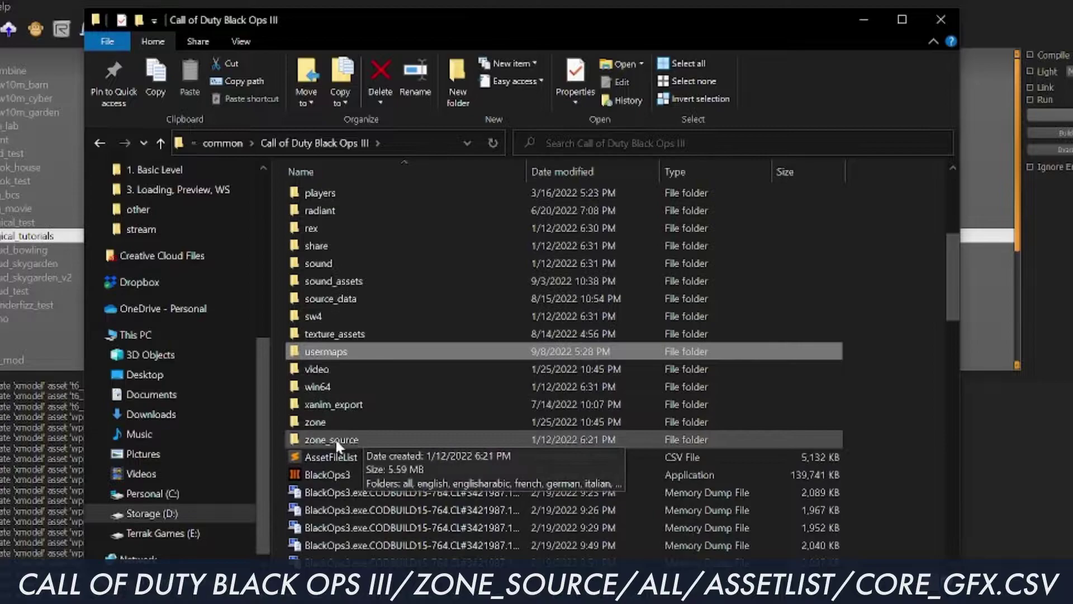
double_click(372, 439)
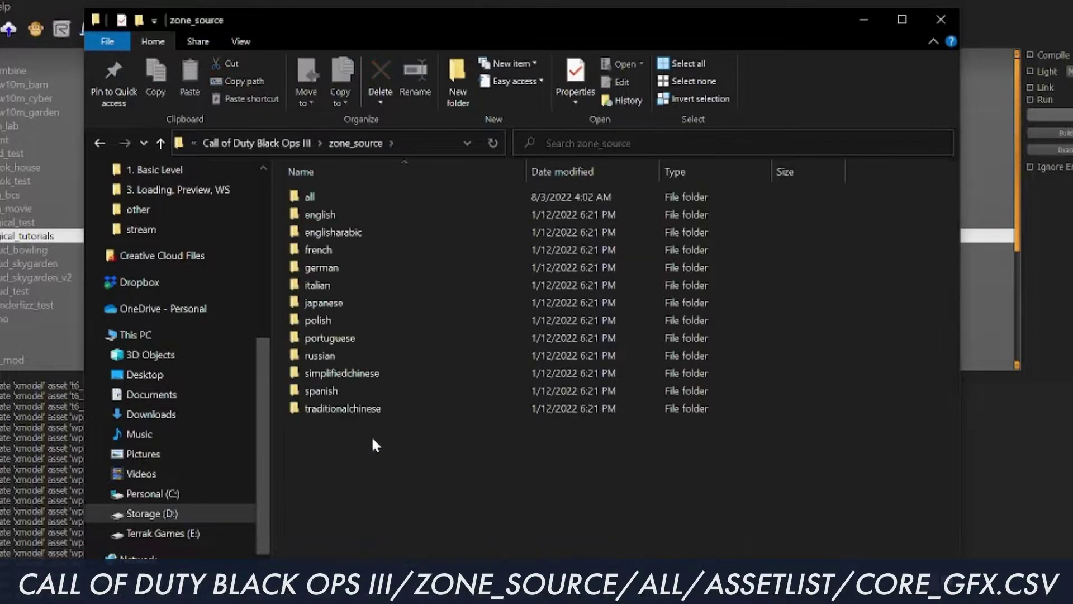
double_click(347, 191)
double_click(348, 197)
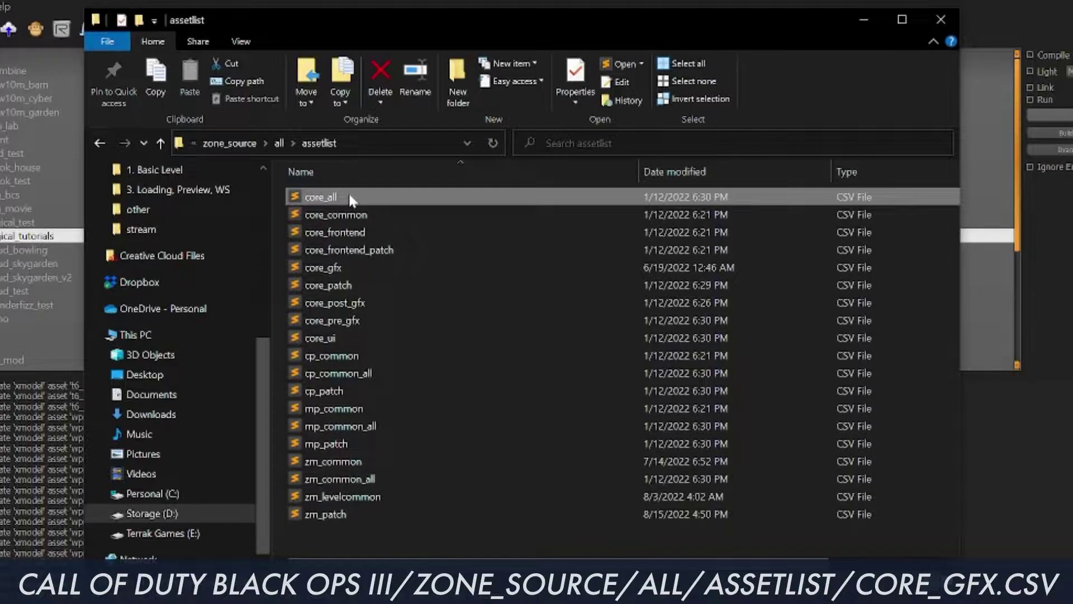
click(340, 267)
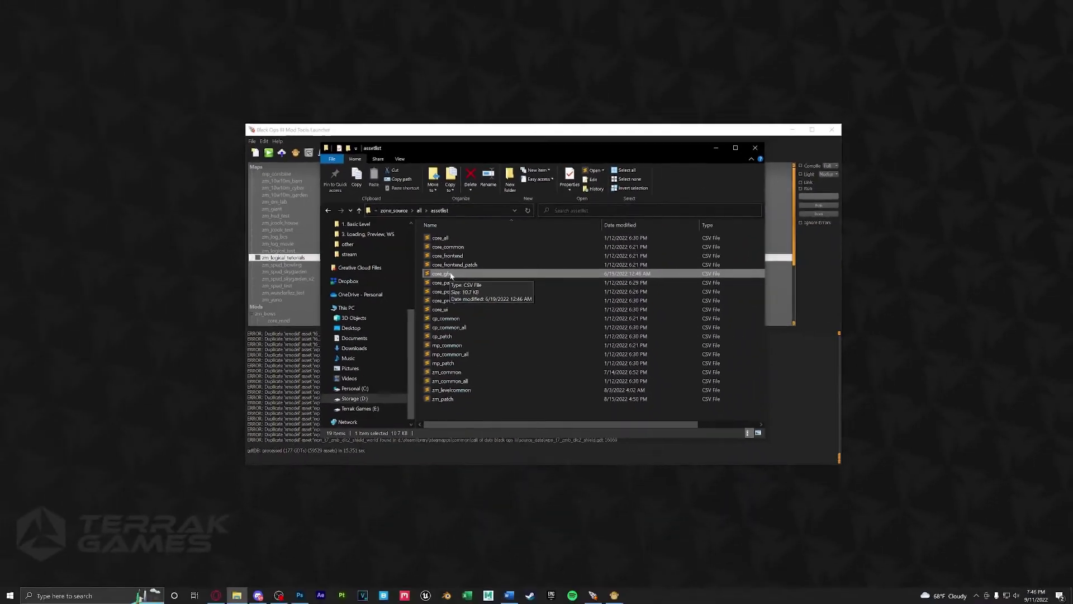
double_click(423, 274)
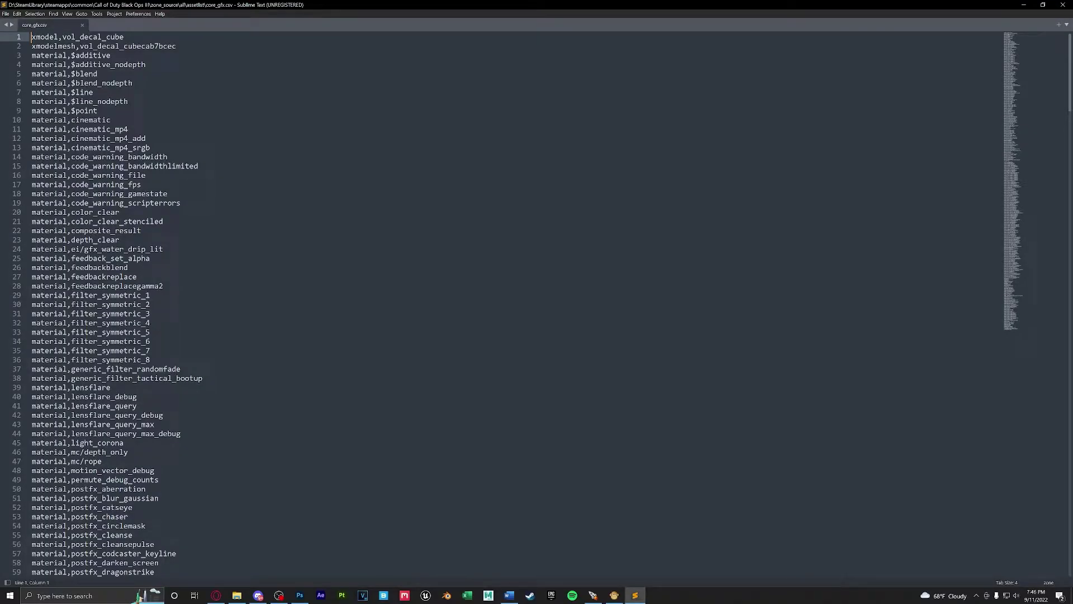
Find the image,black entry in core_gfx.csv and place the cursor on that line
key(ctrl+f)
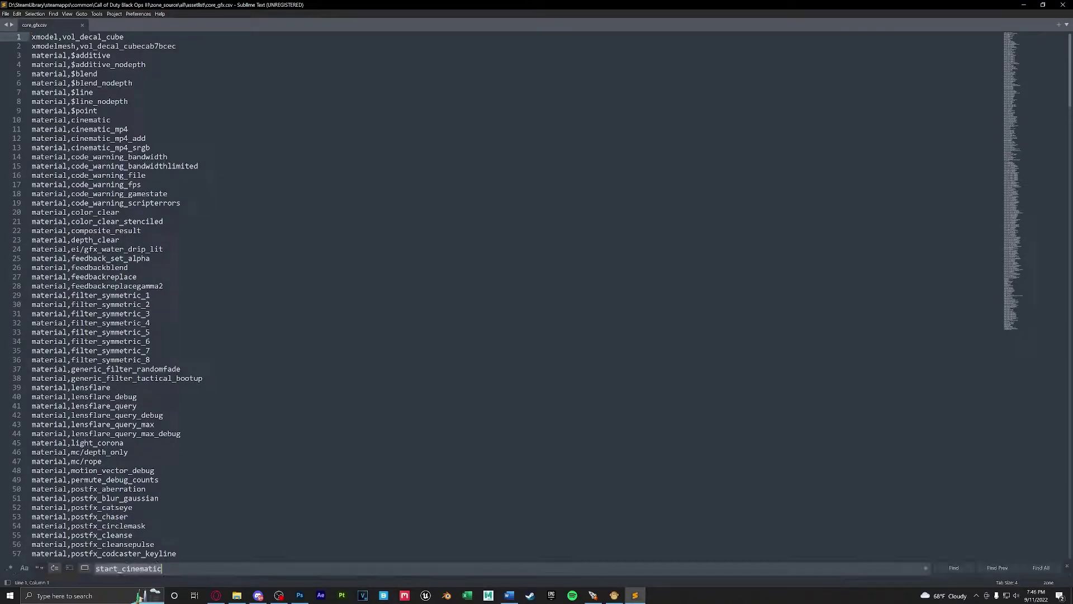
text(image,black)
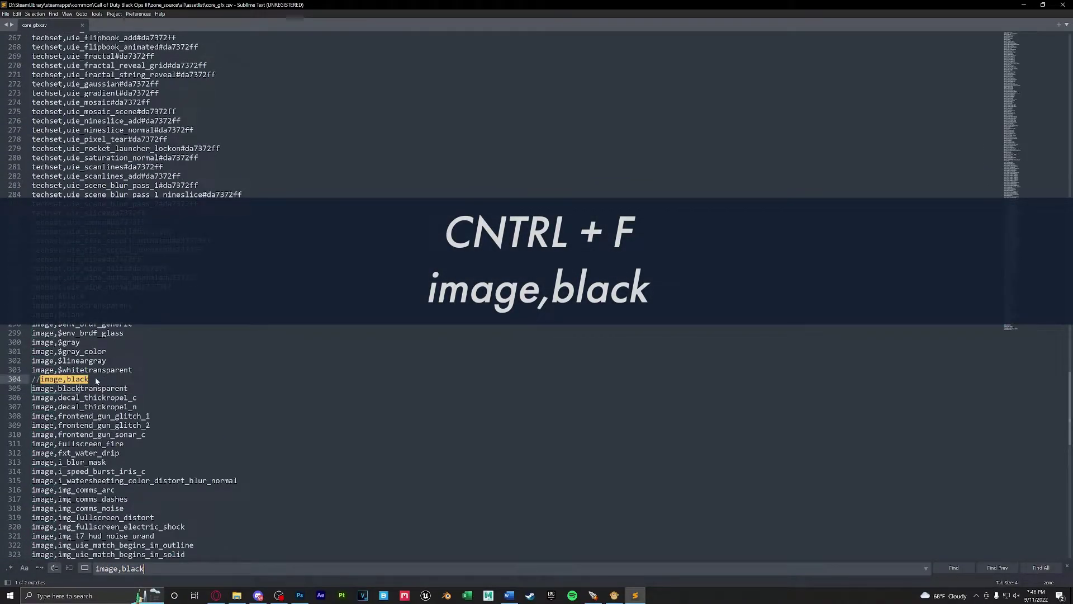
key(Escape)
click(96, 381)
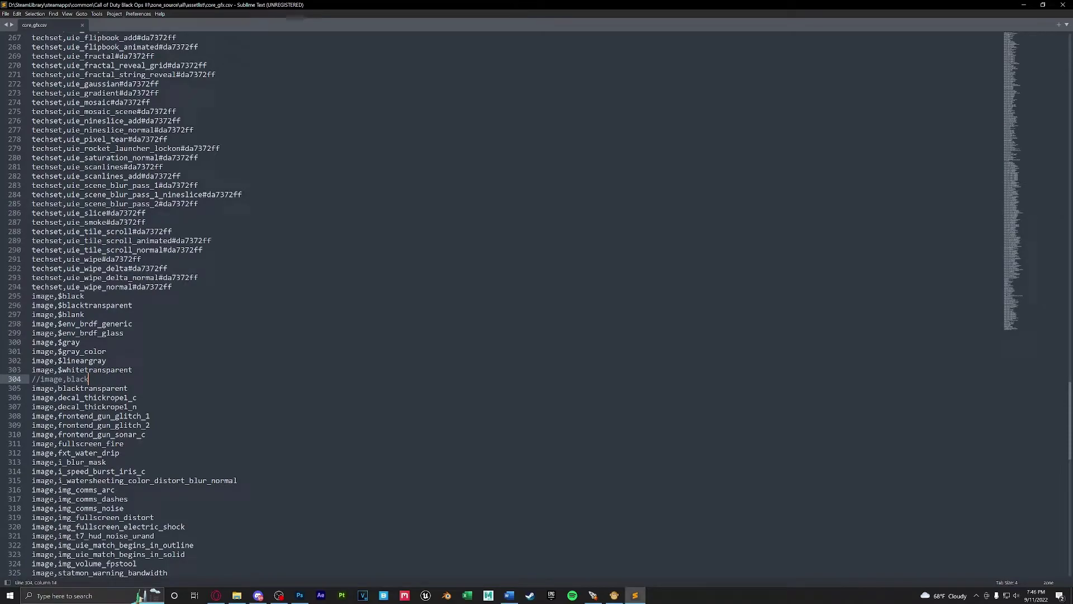
Comment out the image,black line with // and save core_gfx.csv
key(Home)
key(shift+Right)
key(shift+Right)
key(BackSpace)
text(//)
click(133, 370)
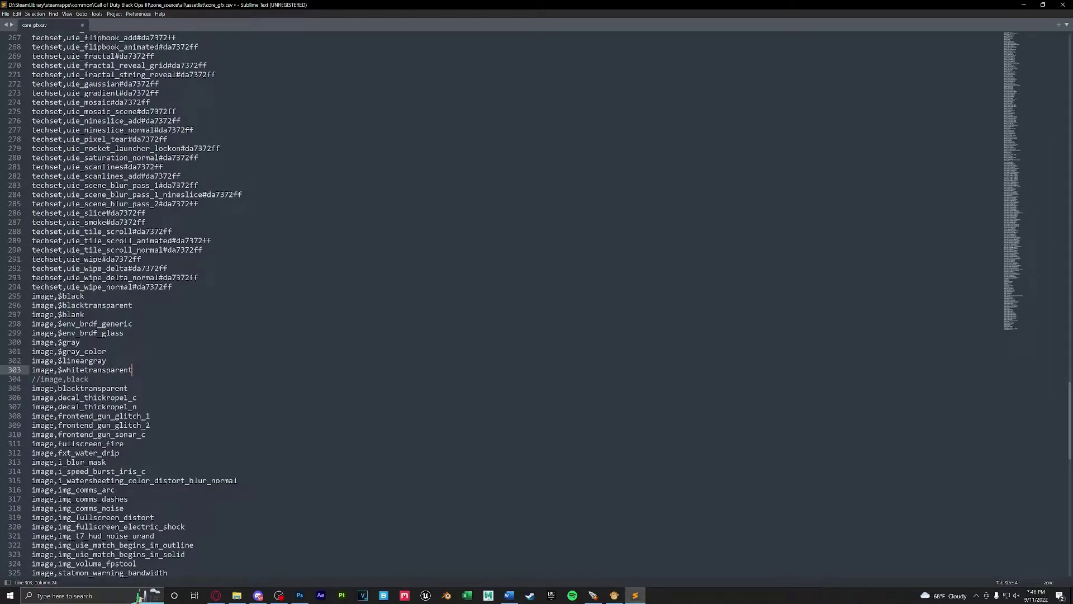
key(ctrl+s)
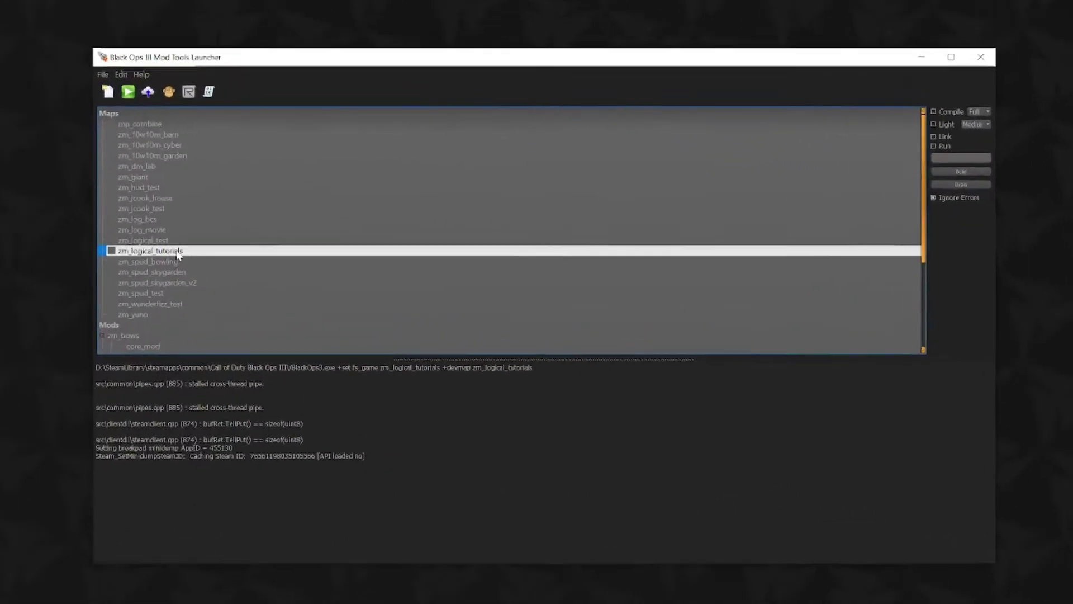
Open the zone file of the zm_logical_tutorials map, add the line image,black at the end, and save it
right_click(170, 253)
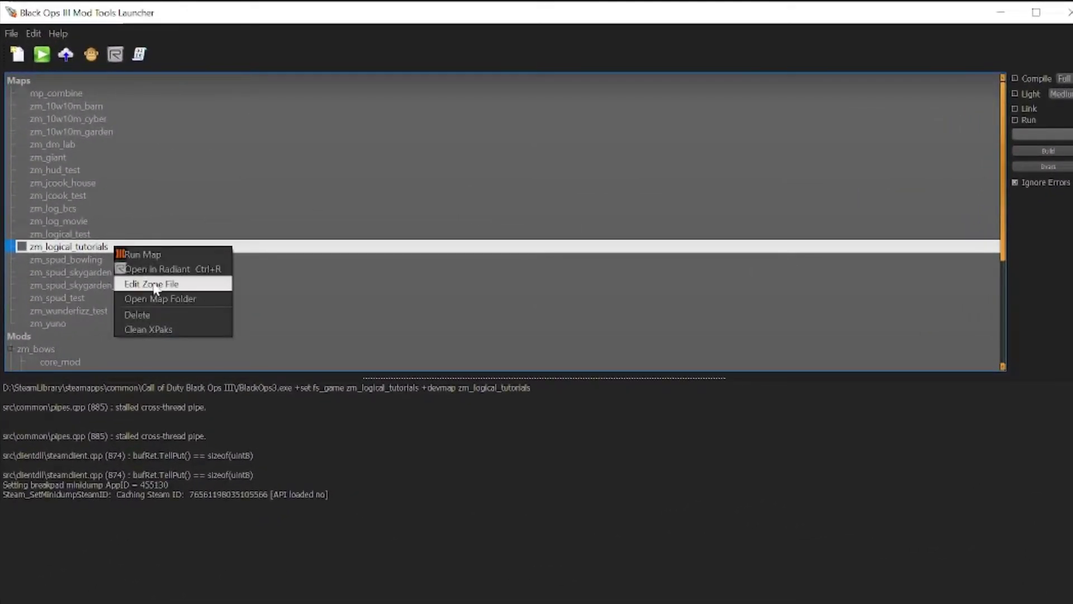
click(152, 284)
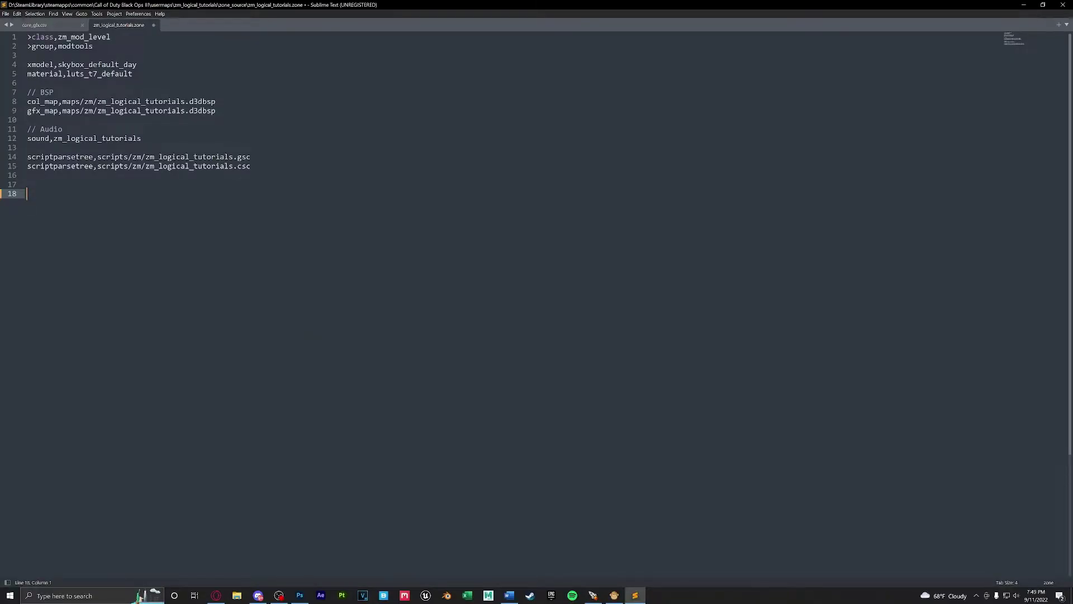
key(BackSpace)
text(image)
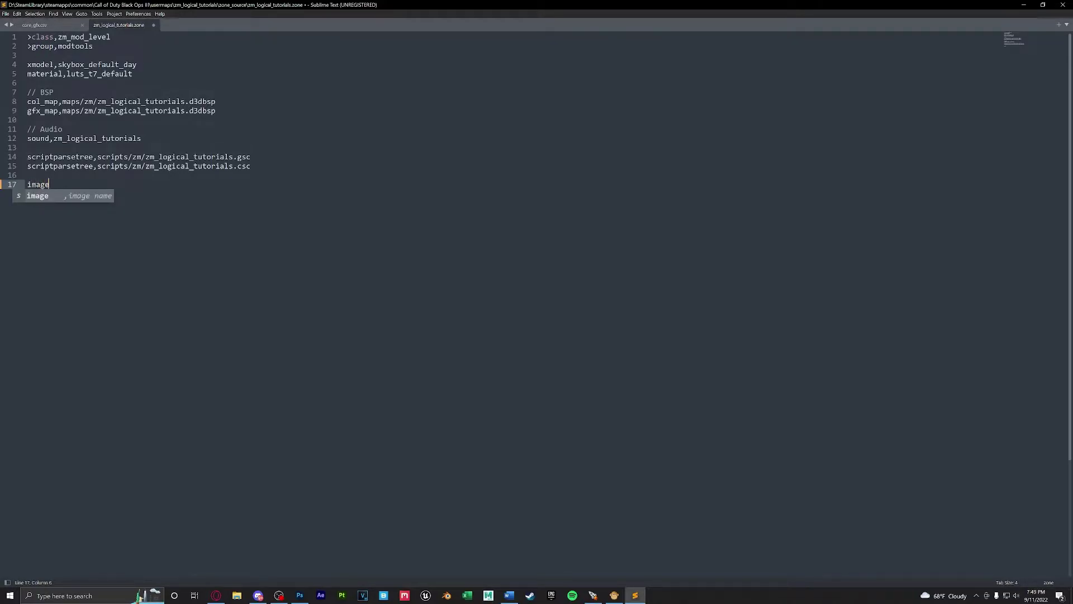
text(,black)
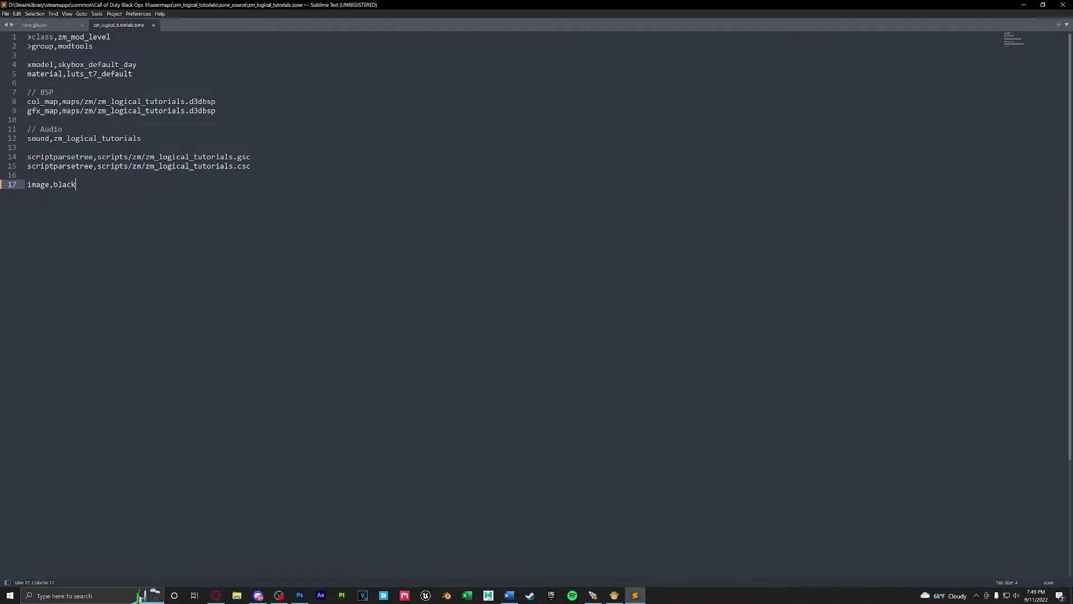
key(ctrl+s)
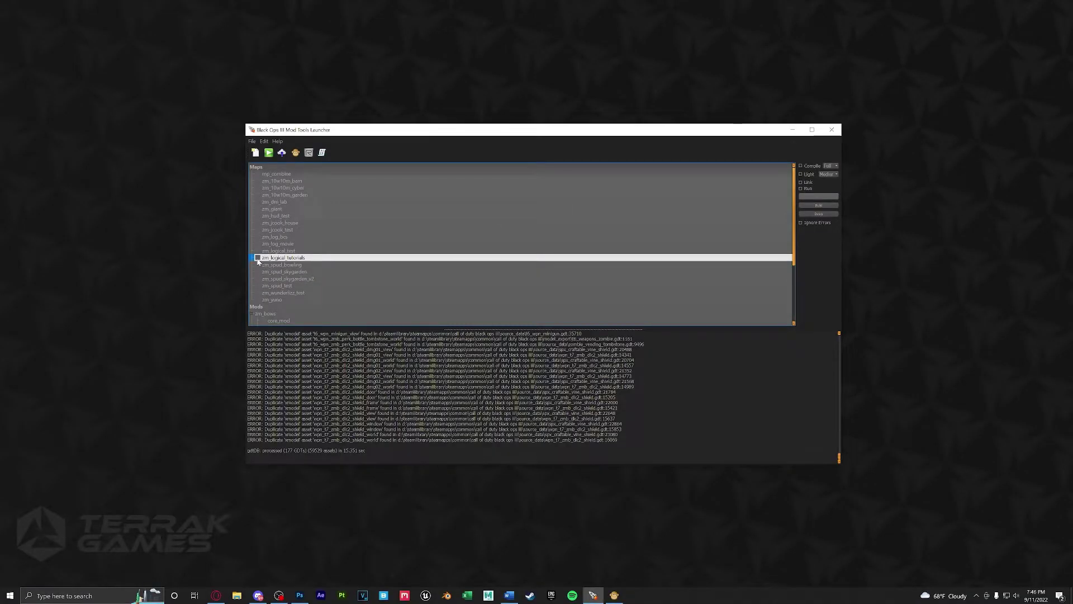
Mark the zm_logical_tutorials map for building in the Mod Tools Launcher
click(258, 258)
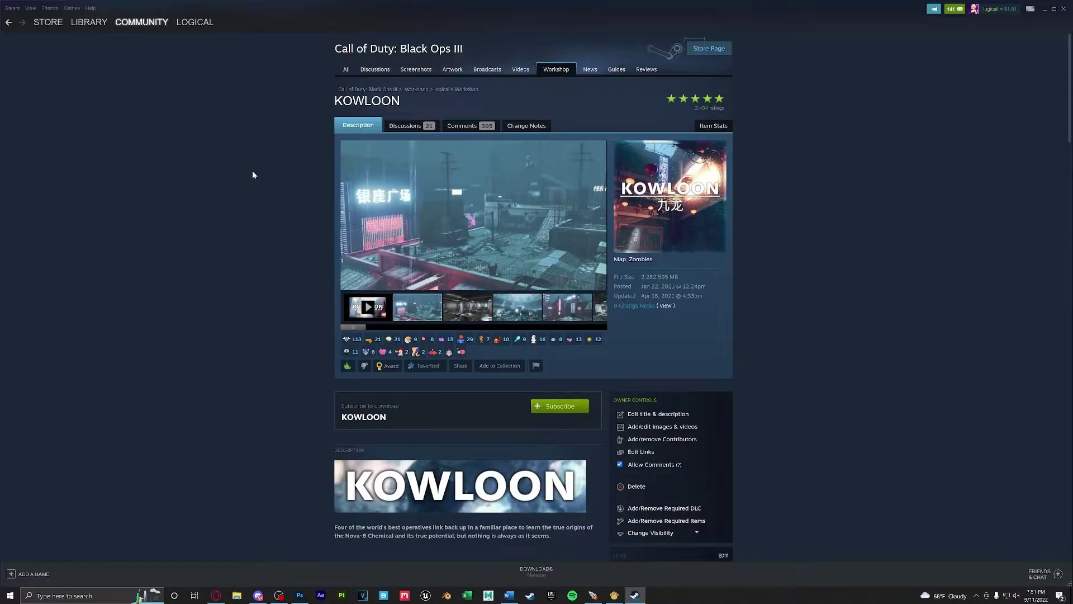
Look through the KOWLOON Workshop page, from its images down to its description and feature banners
scroll(253, 172, down, 1)
scroll(253, 171, down, 2)
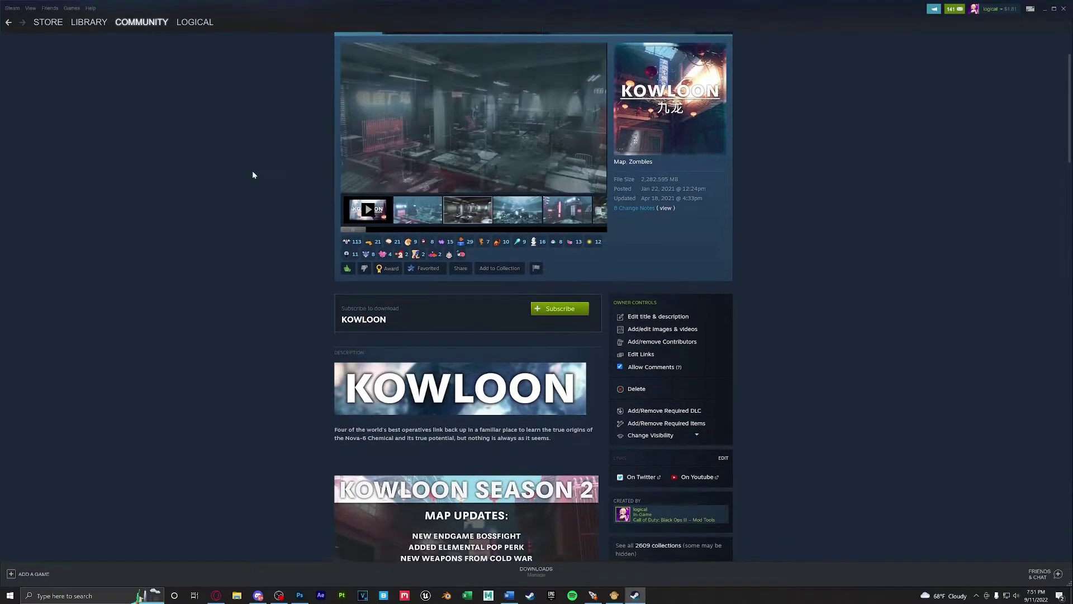
scroll(253, 175, down, 5)
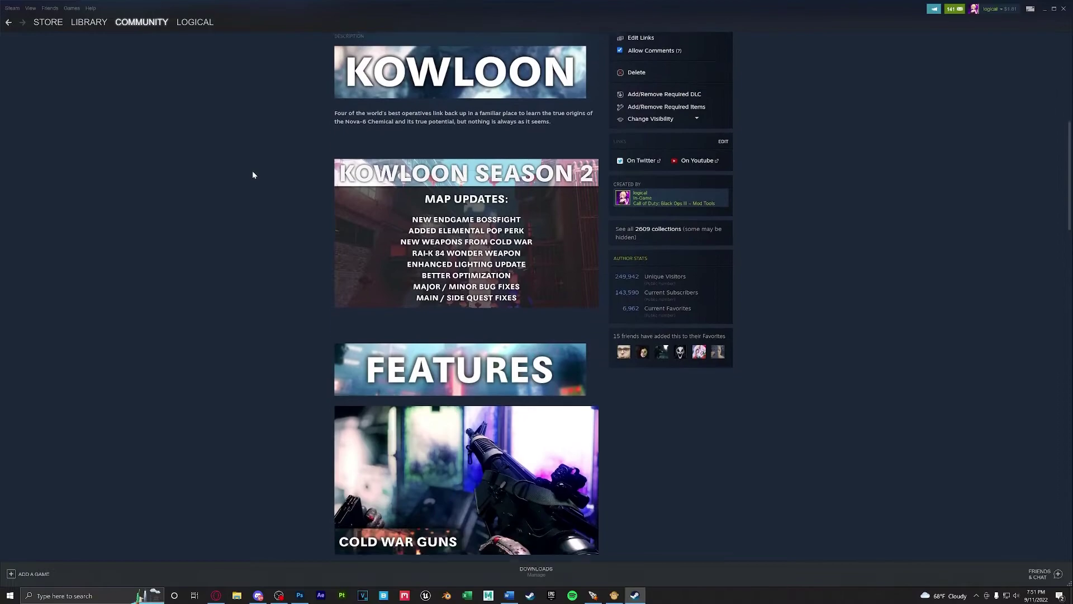
scroll(253, 175, down, 4)
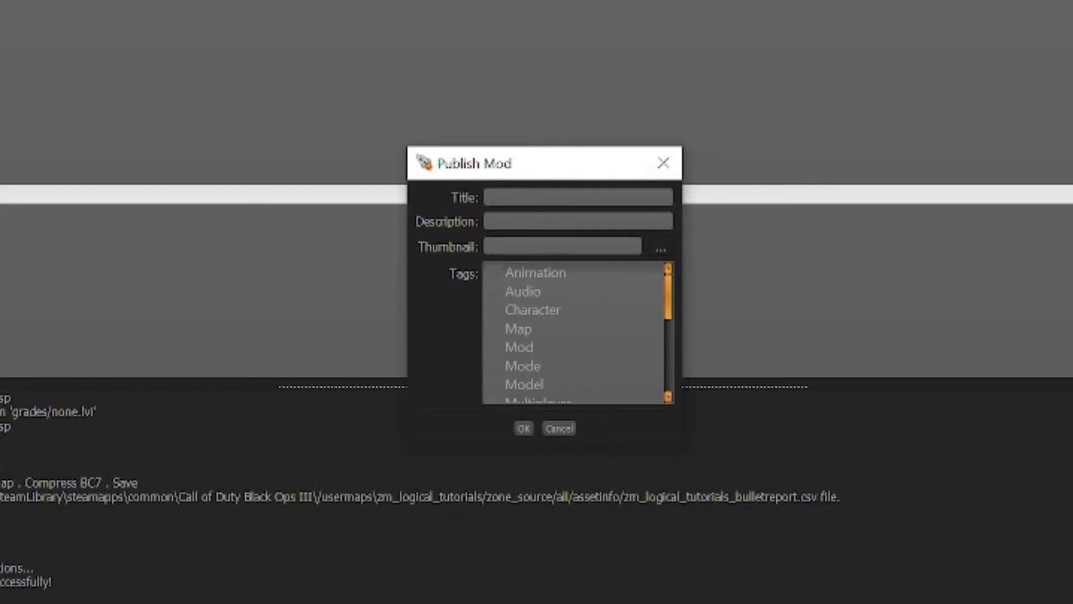
Title the Workshop item TUTORIAL and give it the description "This is a tutorial map!"
text(TUTORIAL)
click(485, 221)
text(This is a tutorial map!)
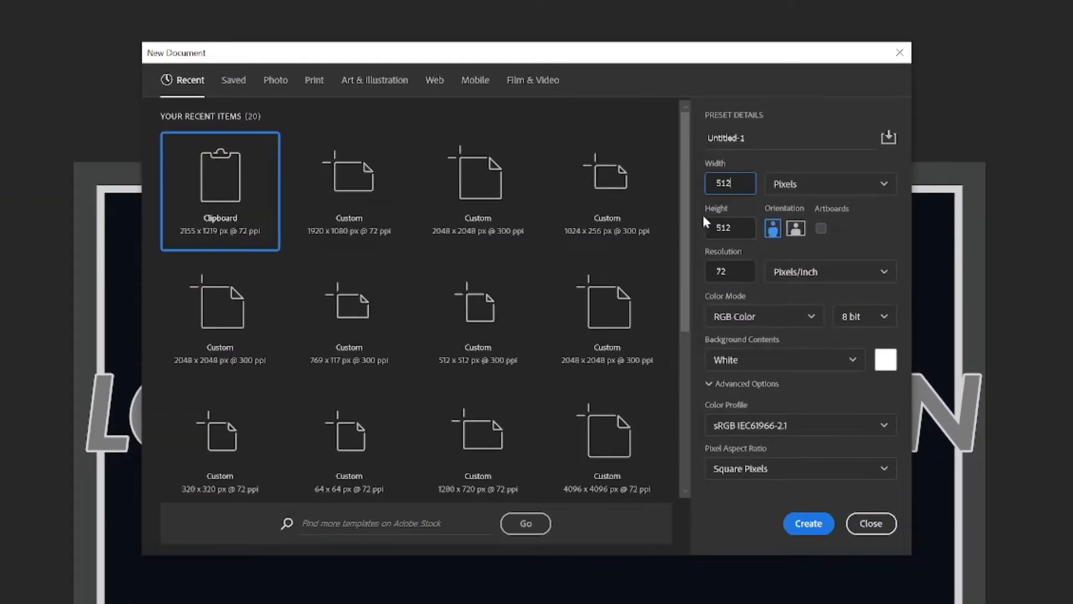
Create a blank 512 x 512 pixel RGB document at 72 pixels/inch with a white background in Photoshop
click(809, 523)
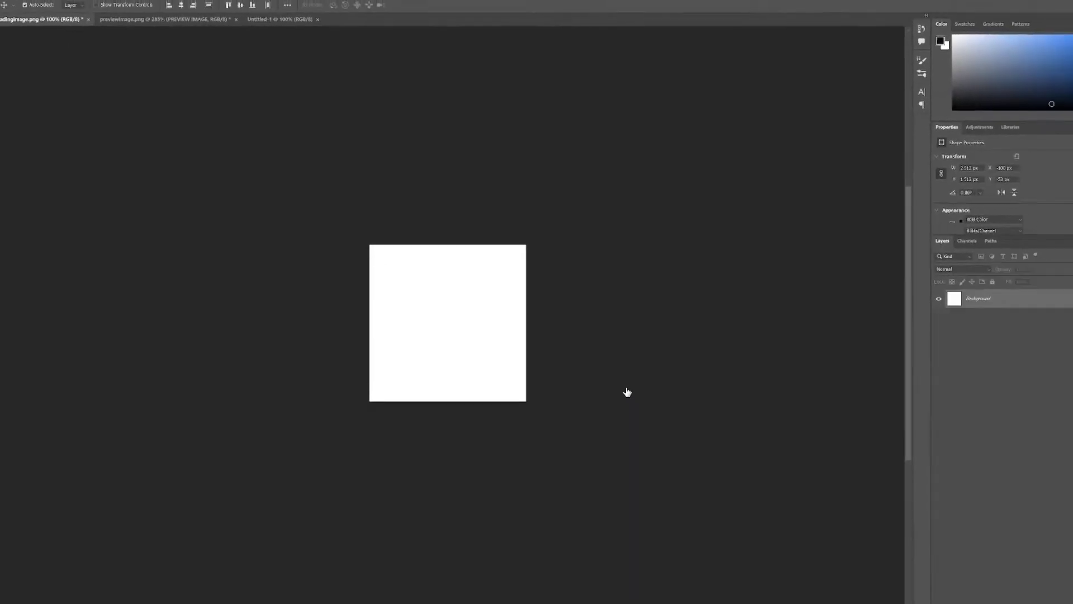
scroll(449, 326, up, 5)
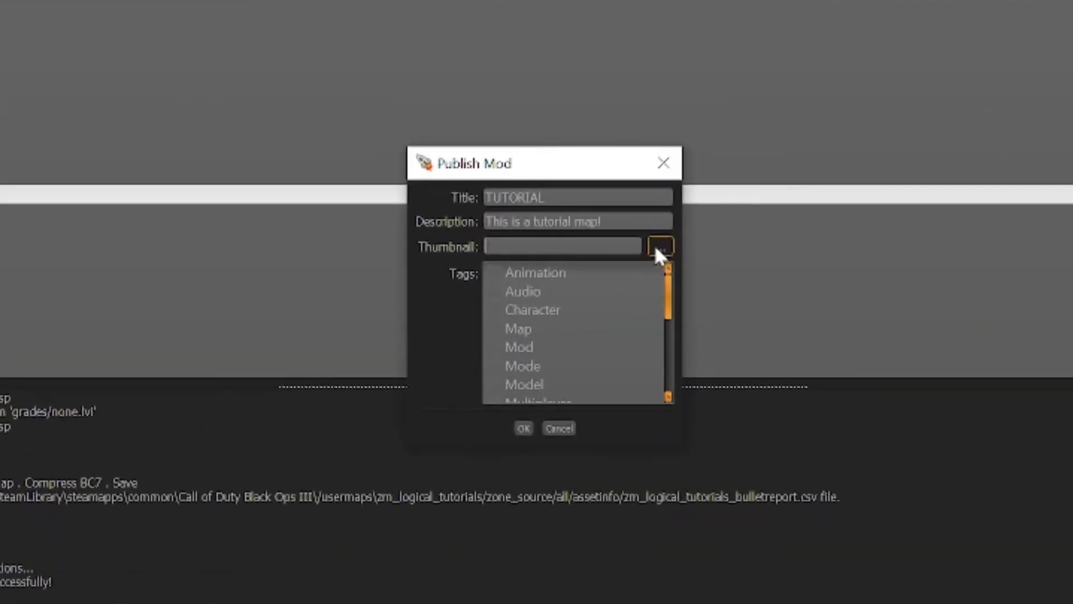
In the Publish Mod dialog, choose thumbnail.png from the zone folder of usermaps\zm_logical_tutorials as the thumbnail
click(661, 246)
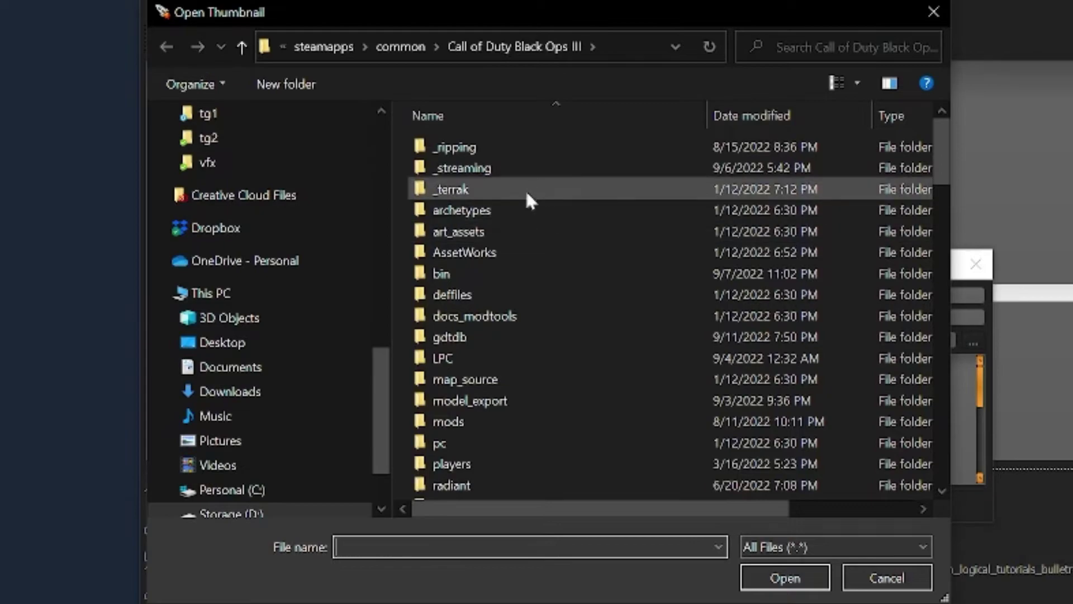
scroll(635, 292, down, 5)
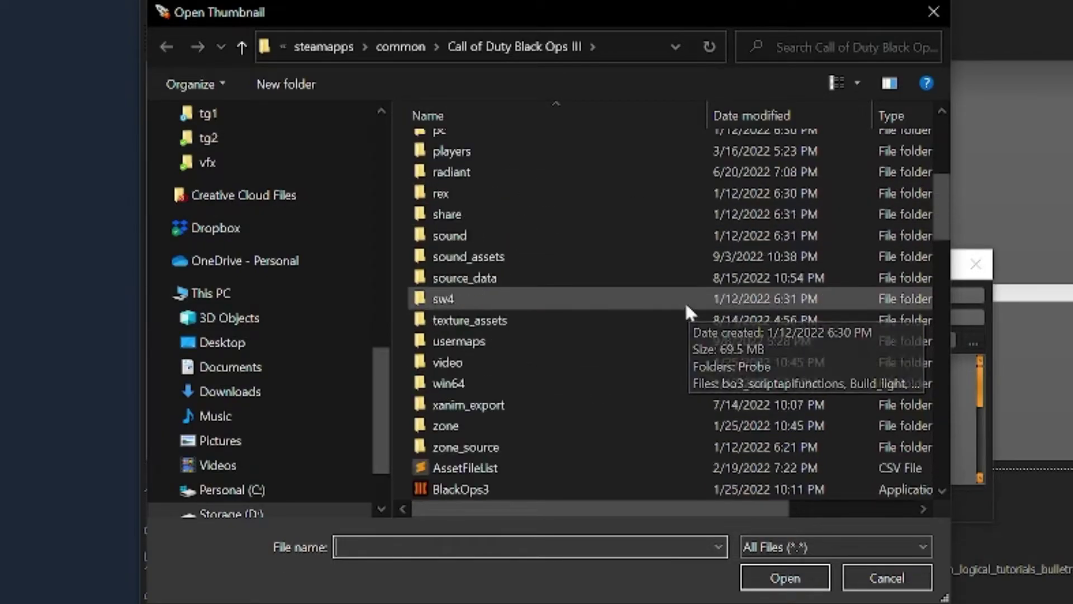
double_click(587, 342)
scroll(578, 355, down, 1)
double_click(575, 361)
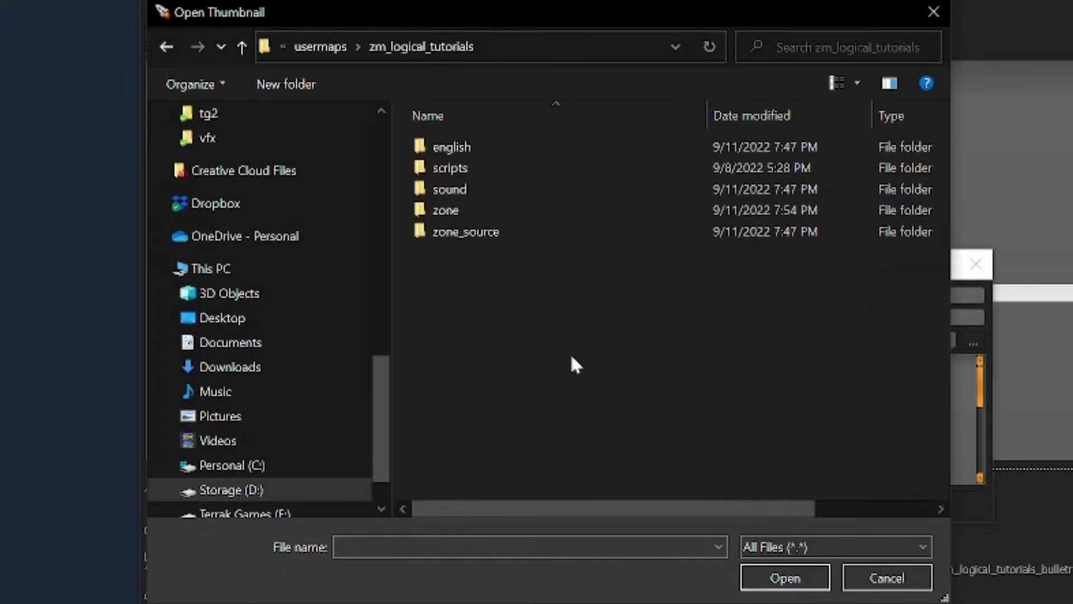
double_click(522, 211)
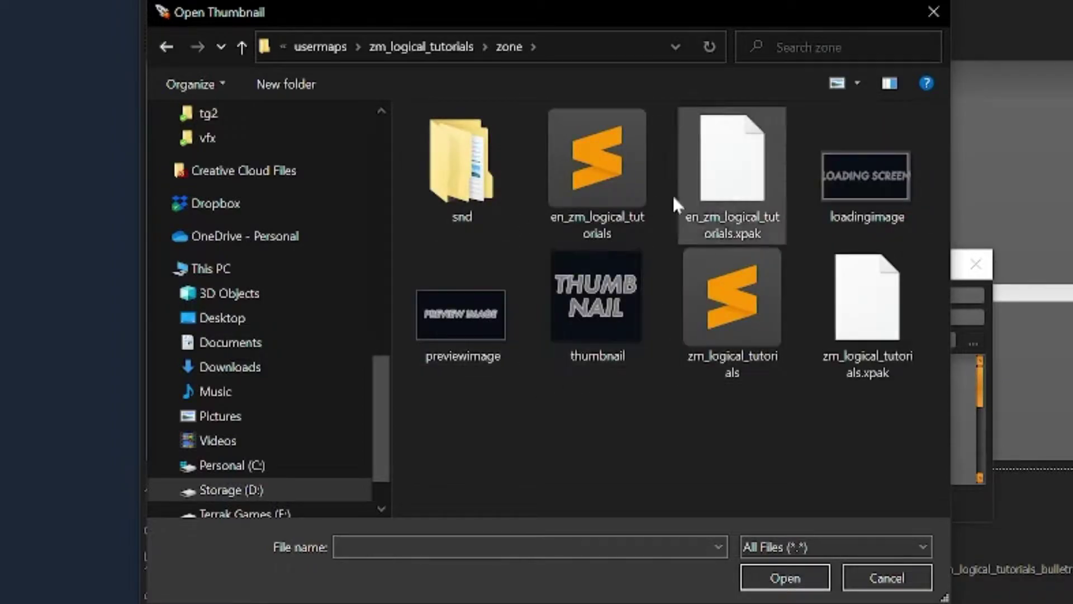
double_click(602, 318)
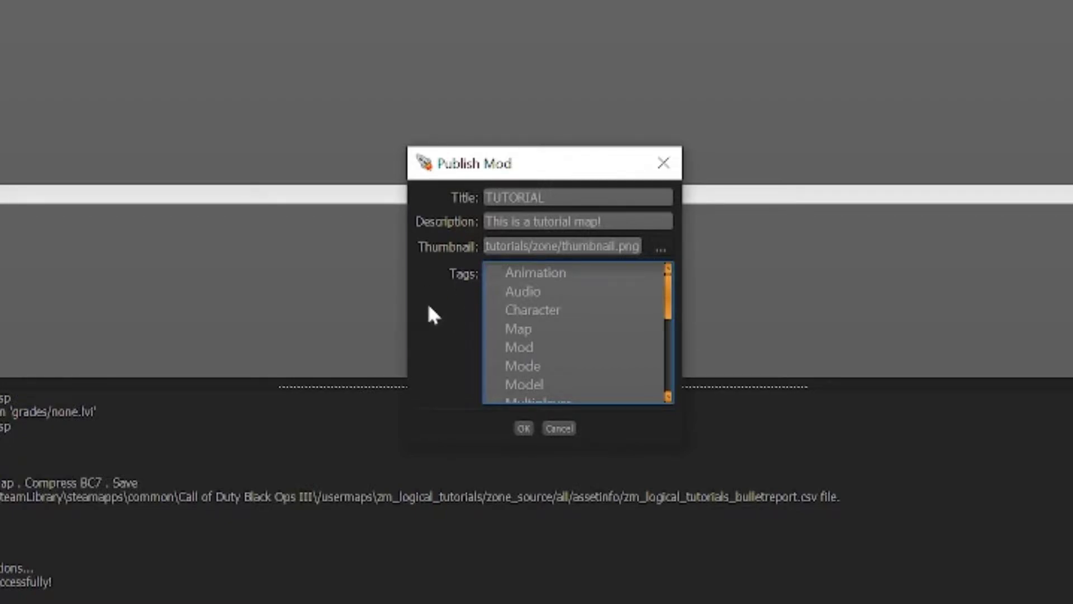
Tag the item as Map and Zombies, and publish it to the Workshop
click(495, 330)
scroll(494, 327, down, 5)
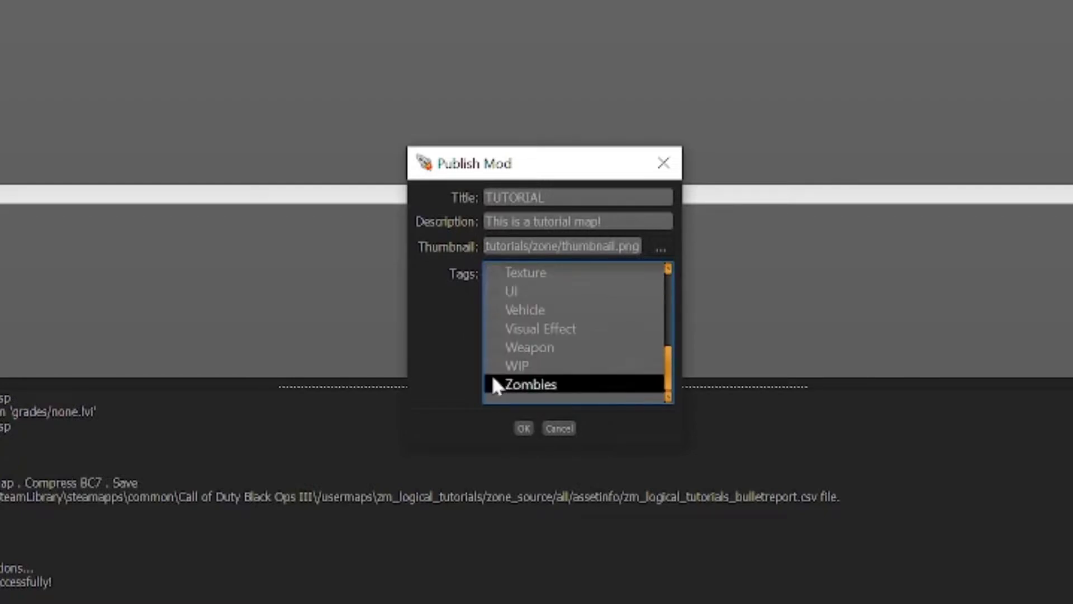
click(493, 379)
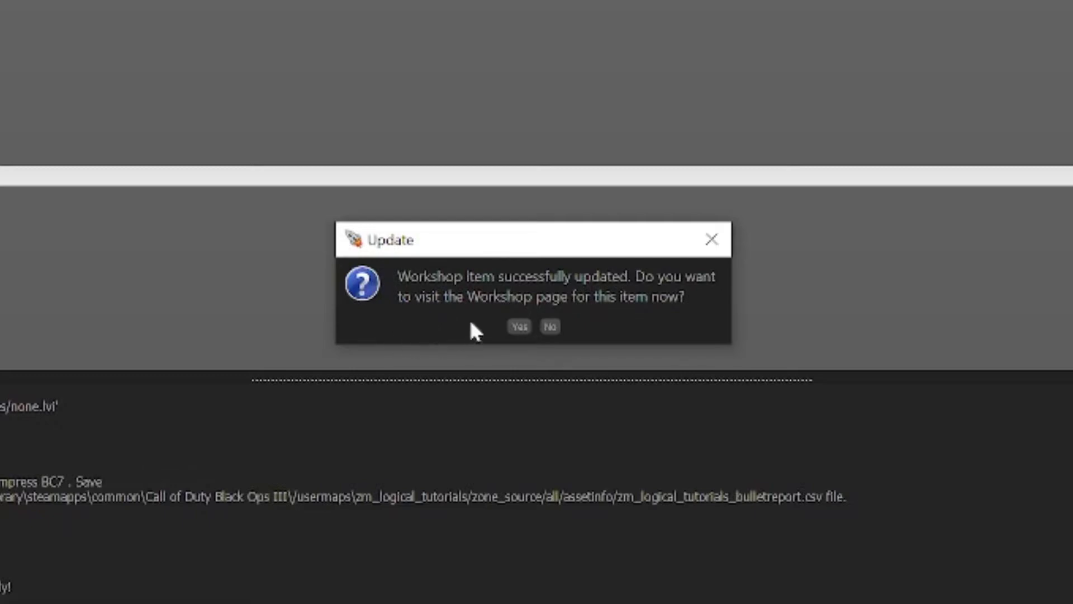
Open the TUTORIAL item's Workshop page and review its thumbnail, description and visibility notice
click(516, 326)
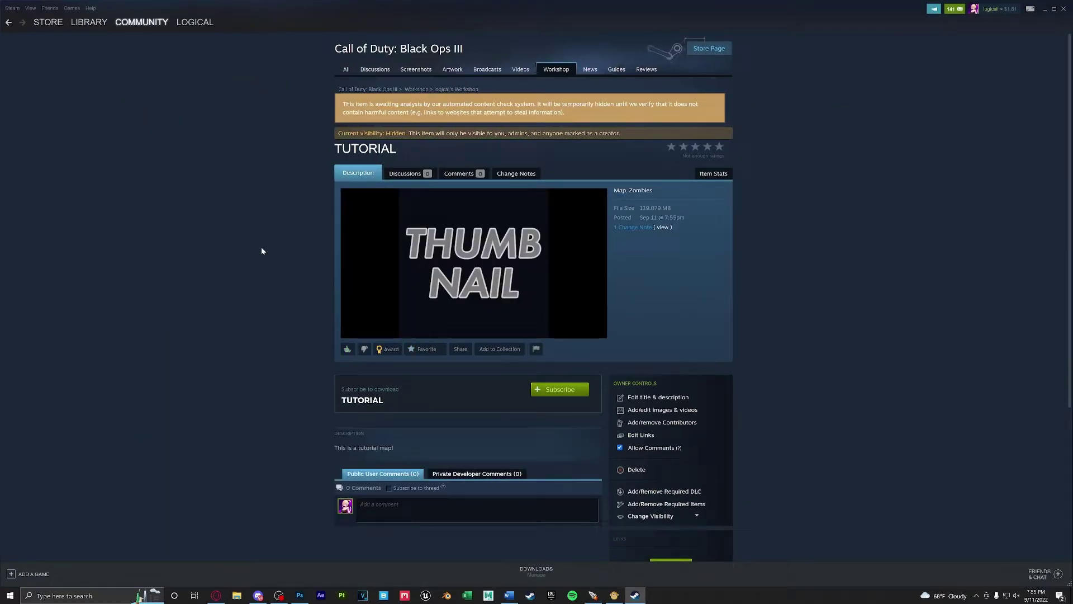
scroll(300, 273, down, 1)
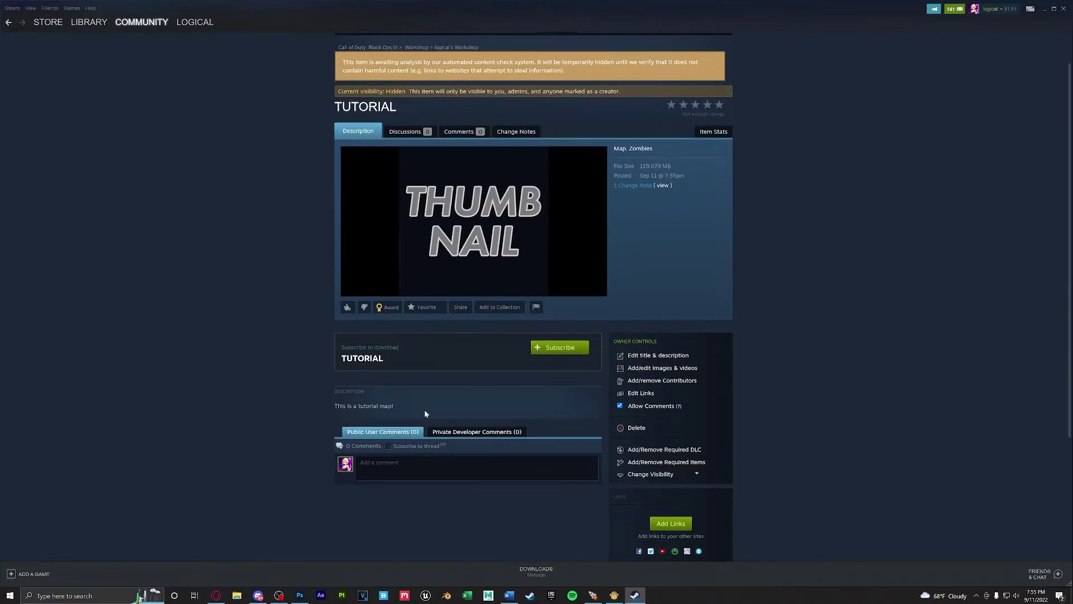
scroll(326, 400, up, 1)
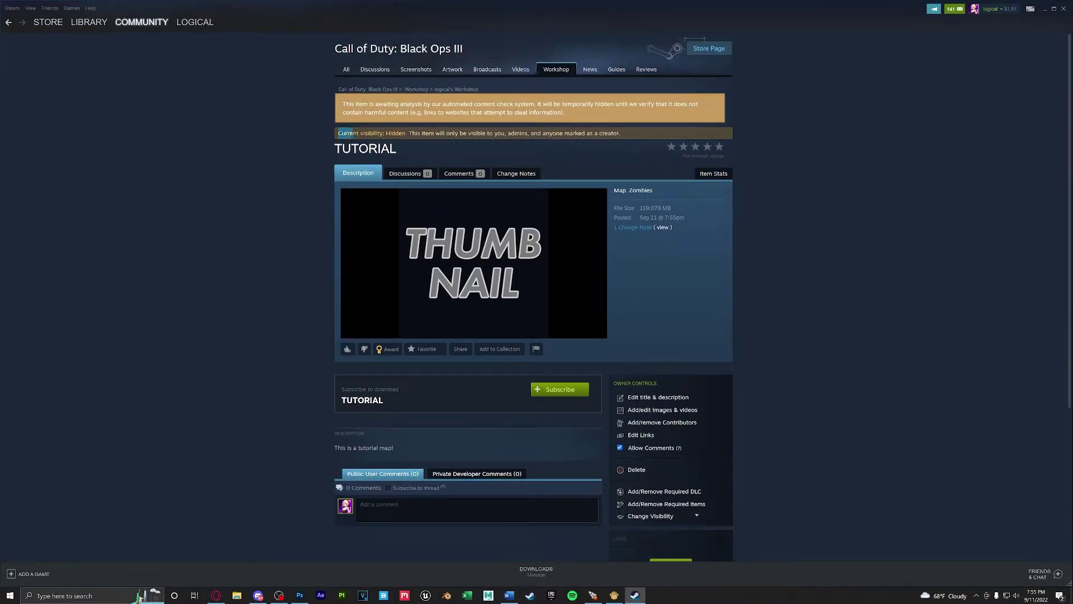
drag(409, 133, 504, 133)
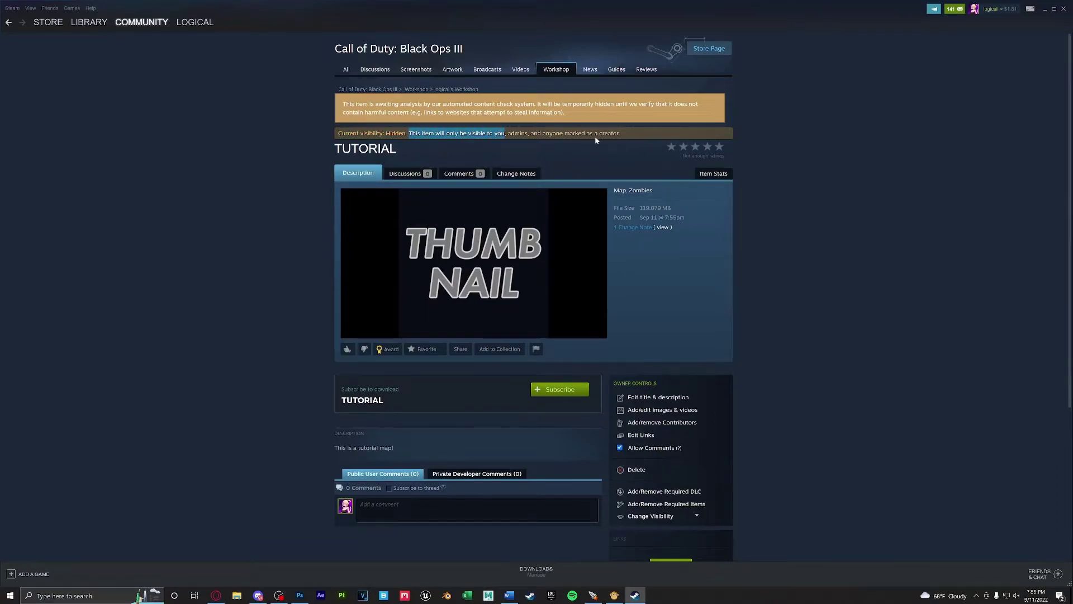
double_click(517, 134)
click(825, 271)
scroll(812, 277, down, 2)
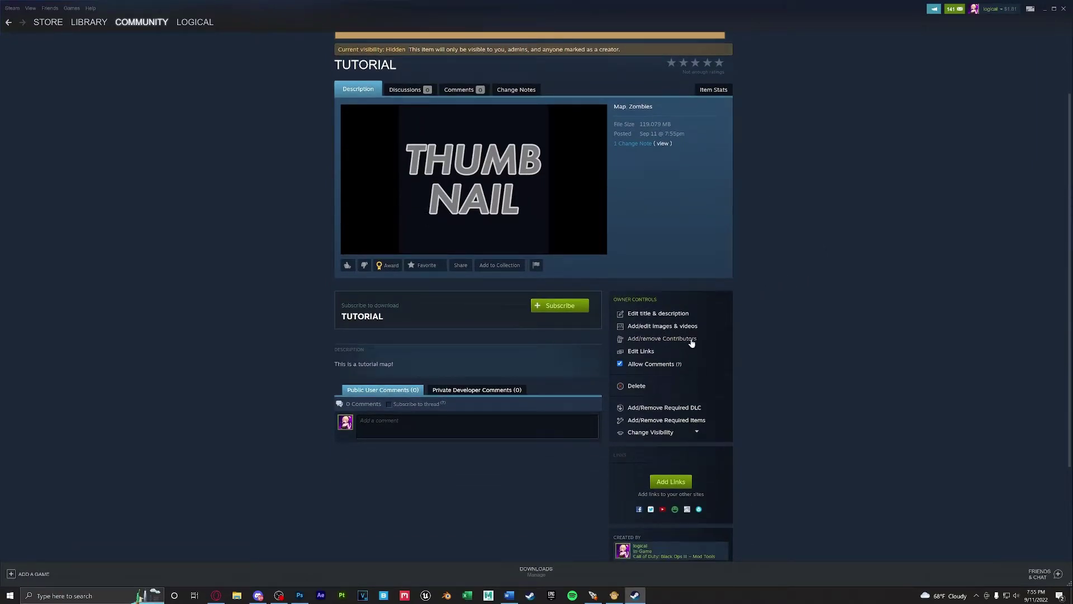
Look over the list of friends available as contributors for the item, and close it without adding anyone
click(652, 339)
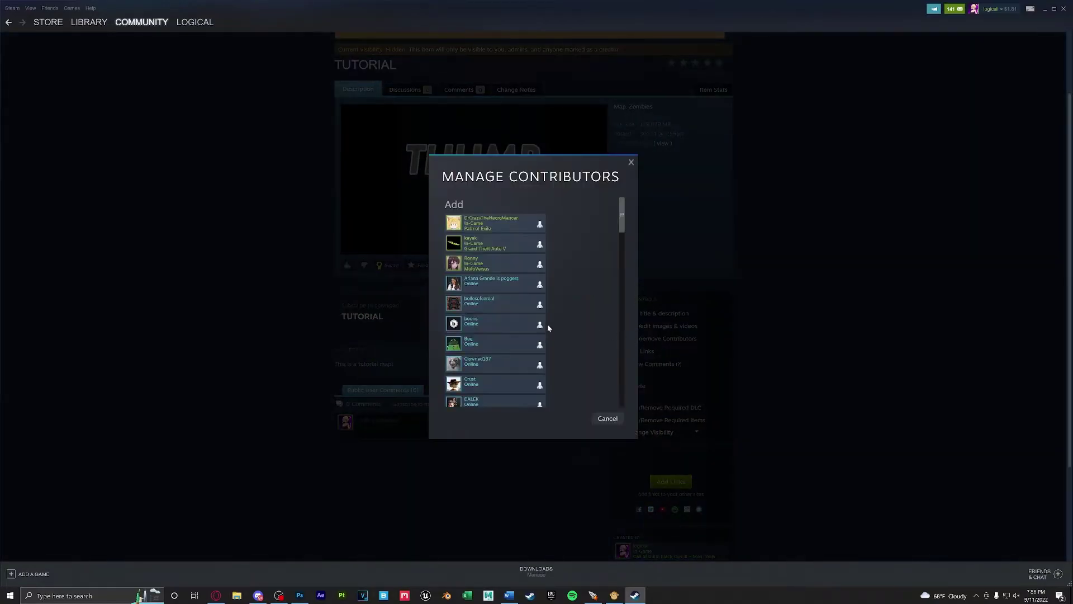
right_click(495, 390)
click(582, 236)
click(607, 420)
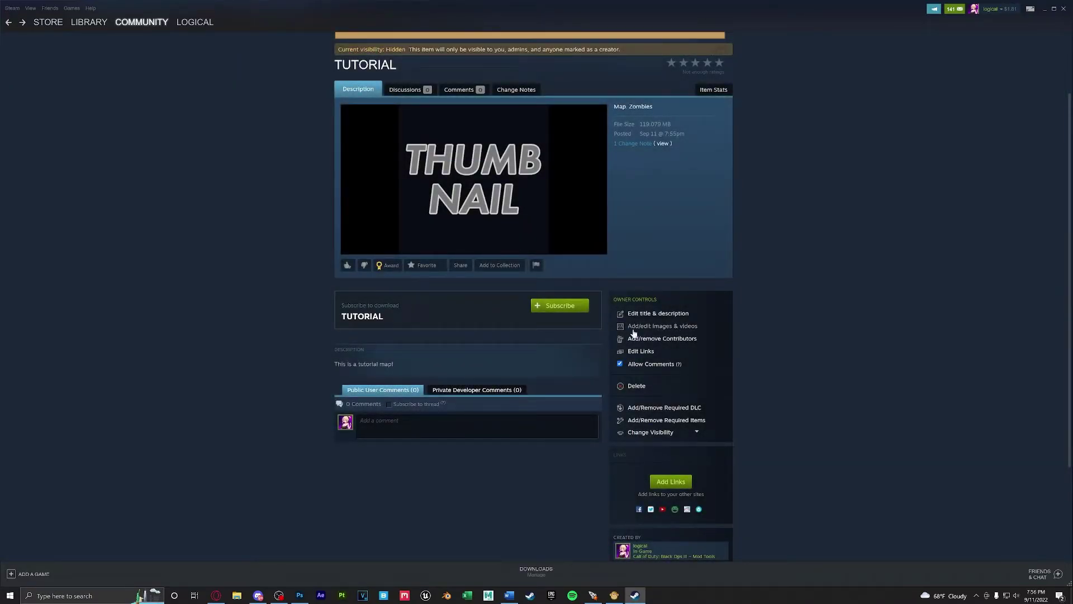
Look over the image upload and YouTube video options for the item, and return to its page
click(679, 328)
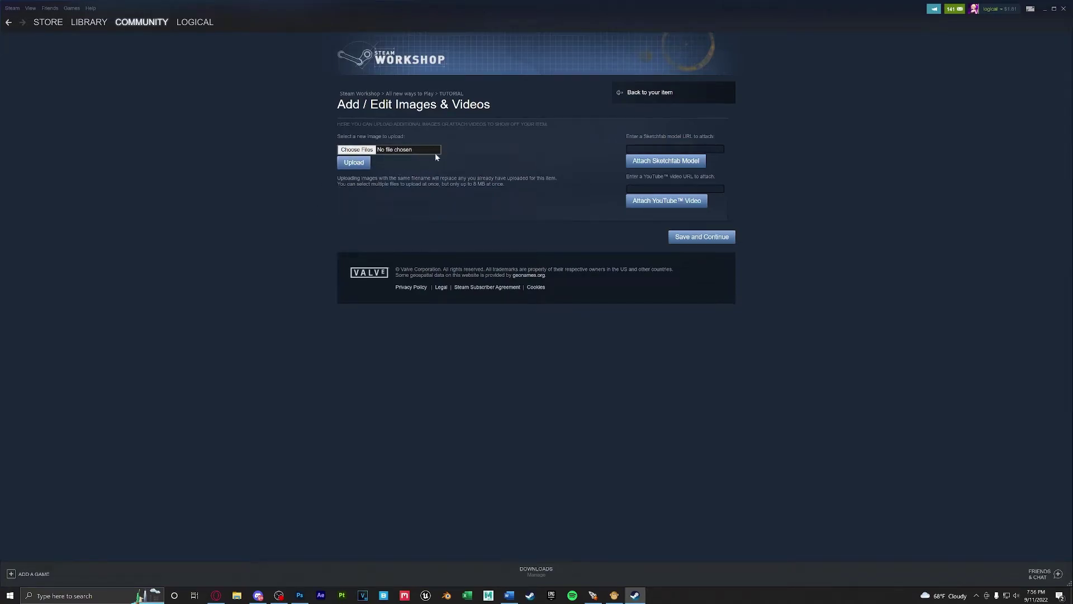
click(675, 189)
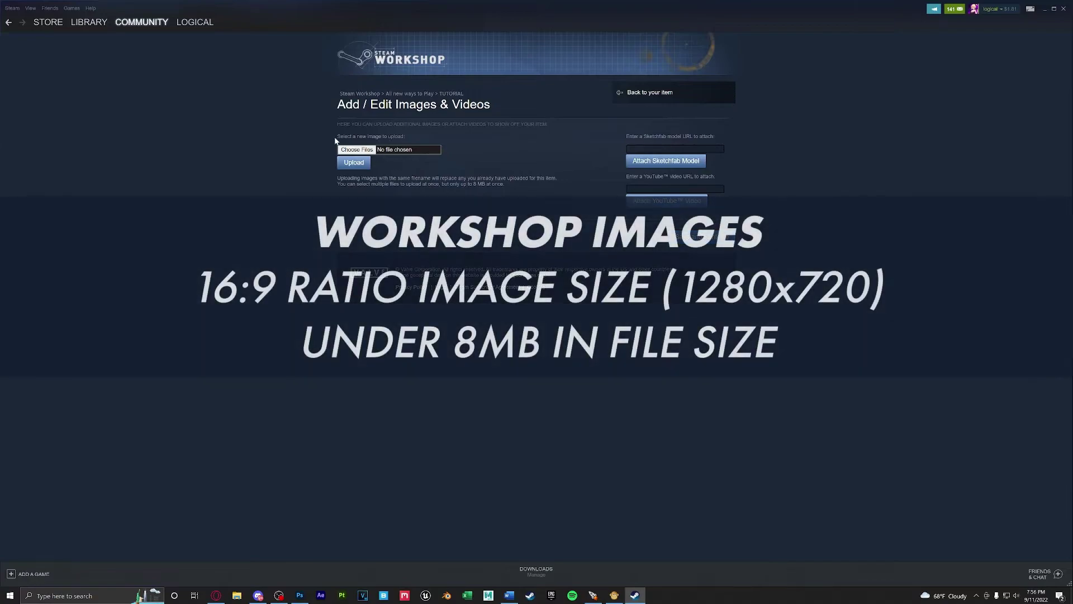
click(420, 144)
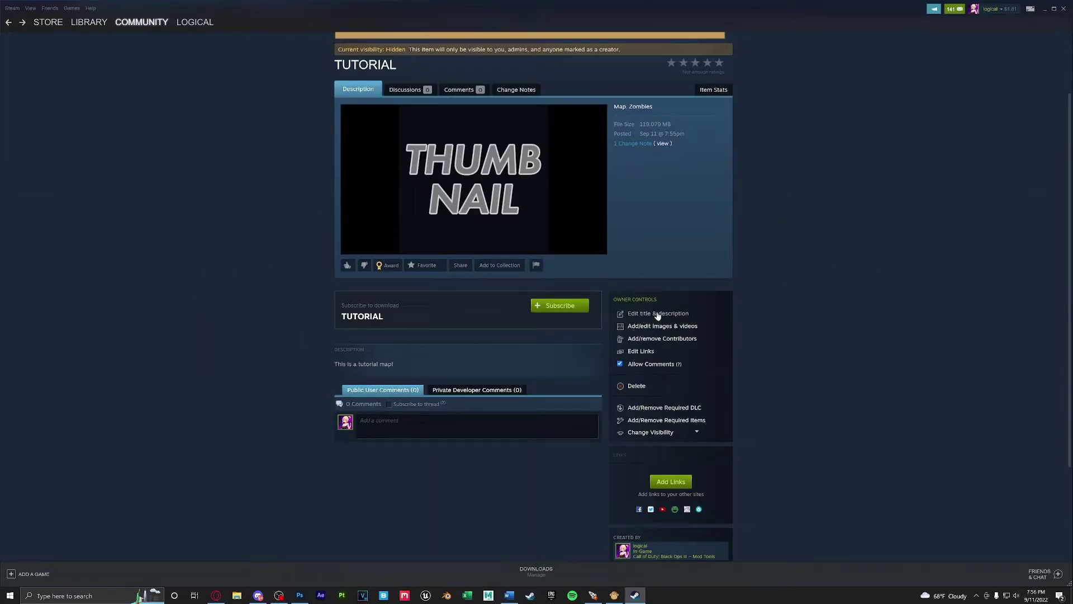
Replace the item's description with "[h1] TUTORIAL MAP [/h1]", "[b] BOLD TEXT[/b]" and "[i]italic text[/i]" on separate lines, and save it
click(658, 315)
triple_click(444, 184)
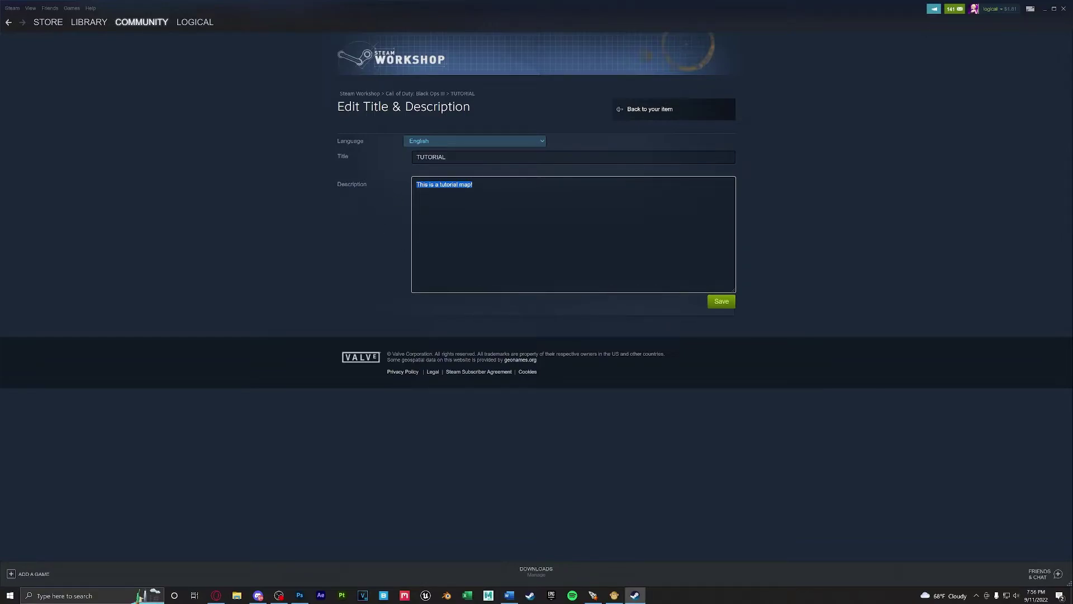
click(473, 184)
key(ctrl+shift+Left)
key(ctrl+shift+Left)
key(ctrl+shift+Left)
key(ctrl+shift+Left)
key(ctrl+shift+Left)
text([h1] TUTORIAL MAP [/h1]  [b] BOLD TEXT[/b]  [i]italic text[/i])
key(ctrl+a)
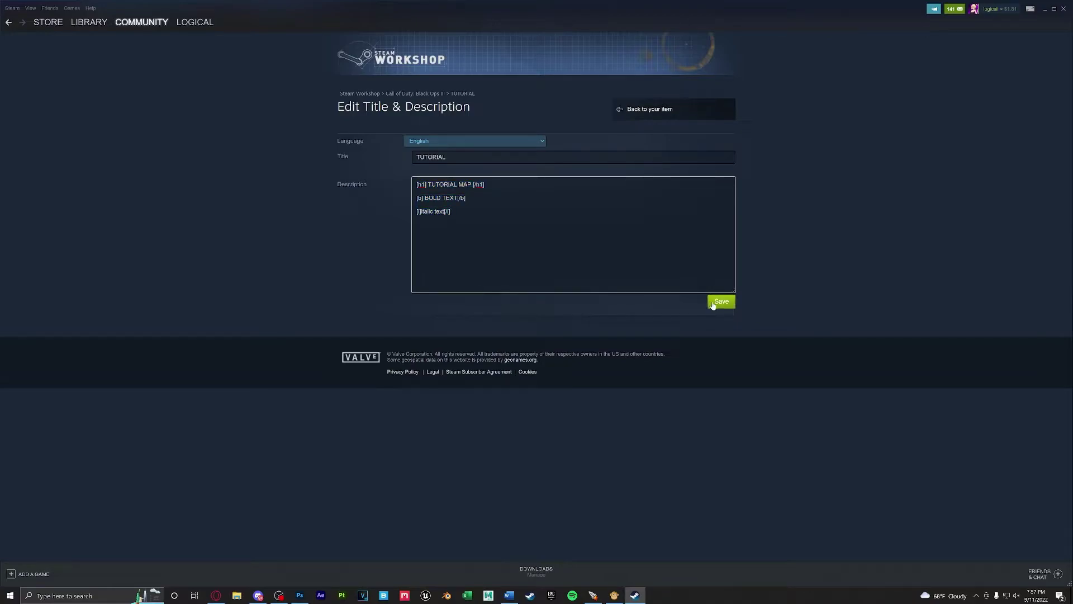
click(718, 302)
Examine how the heading, bold and italic lines of the description are displayed on the item's page
click(625, 140)
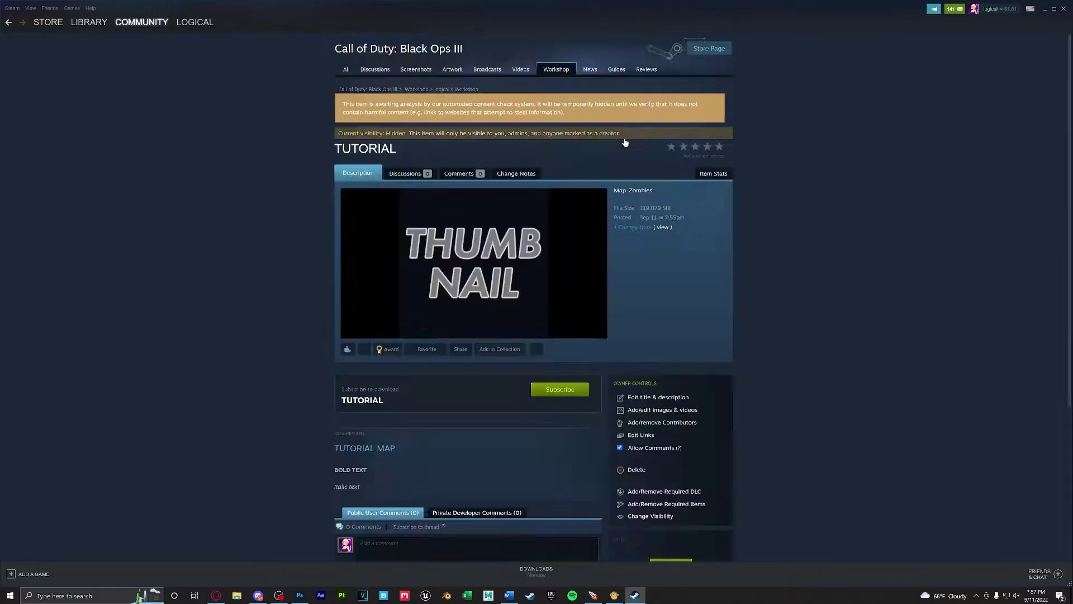
scroll(296, 318, down, 2)
click(333, 360)
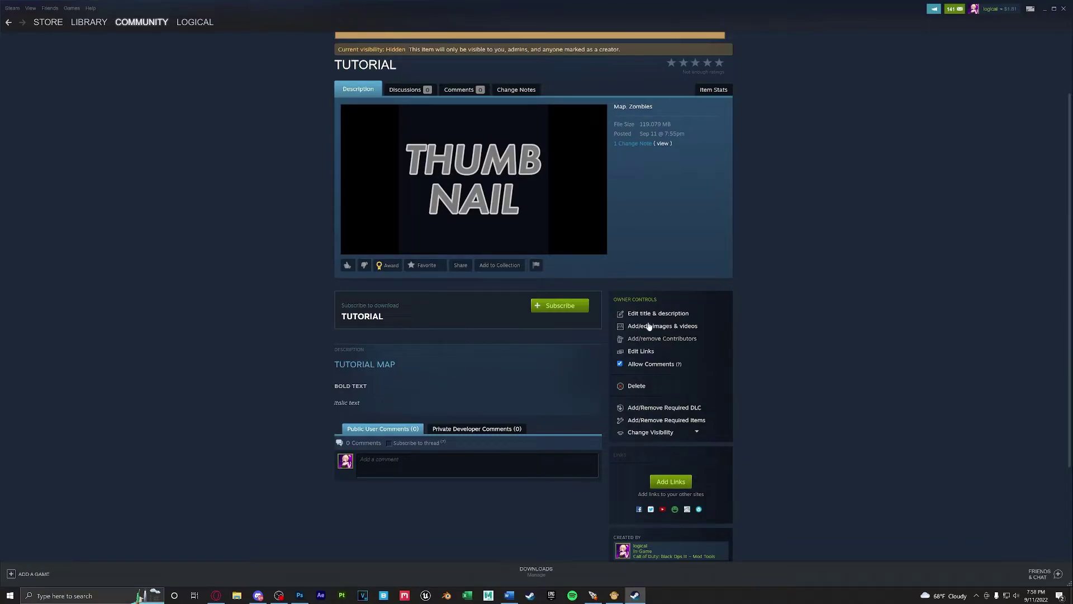
drag(487, 371, 311, 360)
click(311, 360)
Reopen the item's title and description for editing, and copy the whole formatted description
click(639, 315)
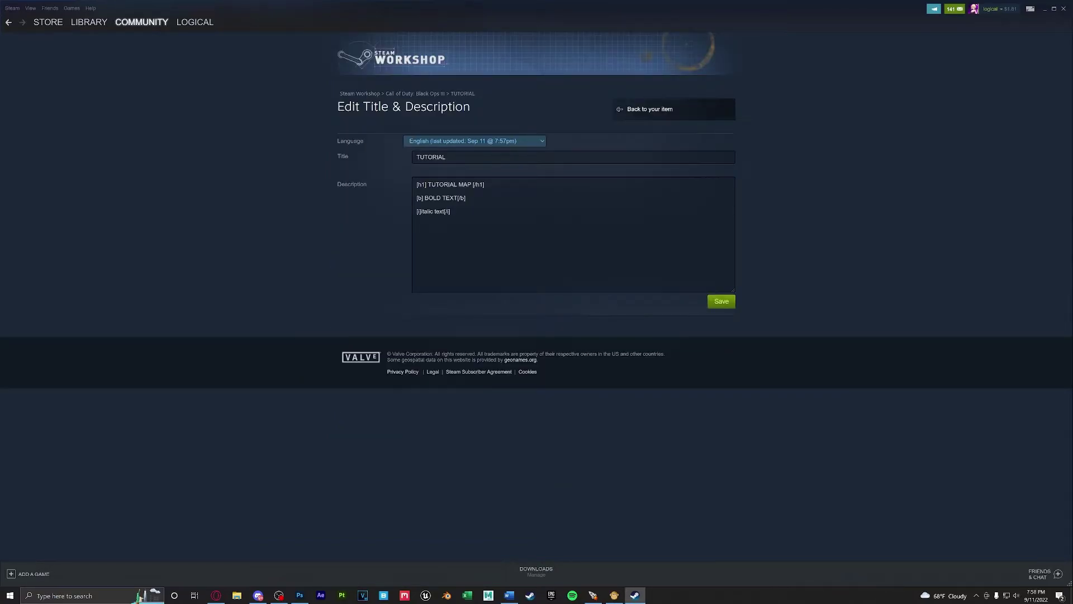
click(559, 235)
key(ctrl+a)
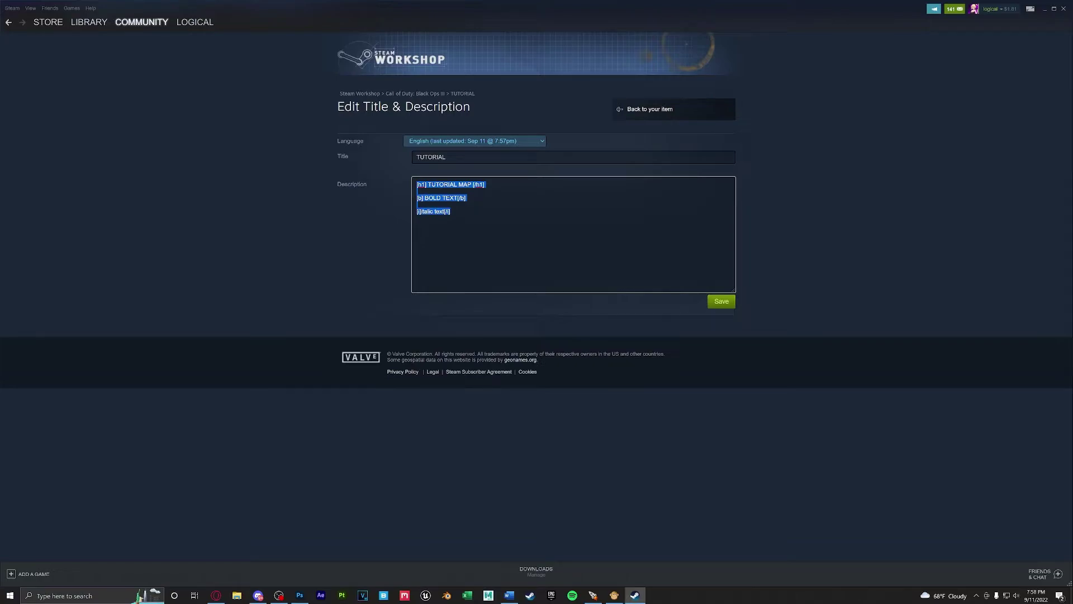
click(364, 224)
Put the formatted description into the Publish Mod dialog of the Mod Tools Launcher, and return to the item's Workshop page
click(594, 595)
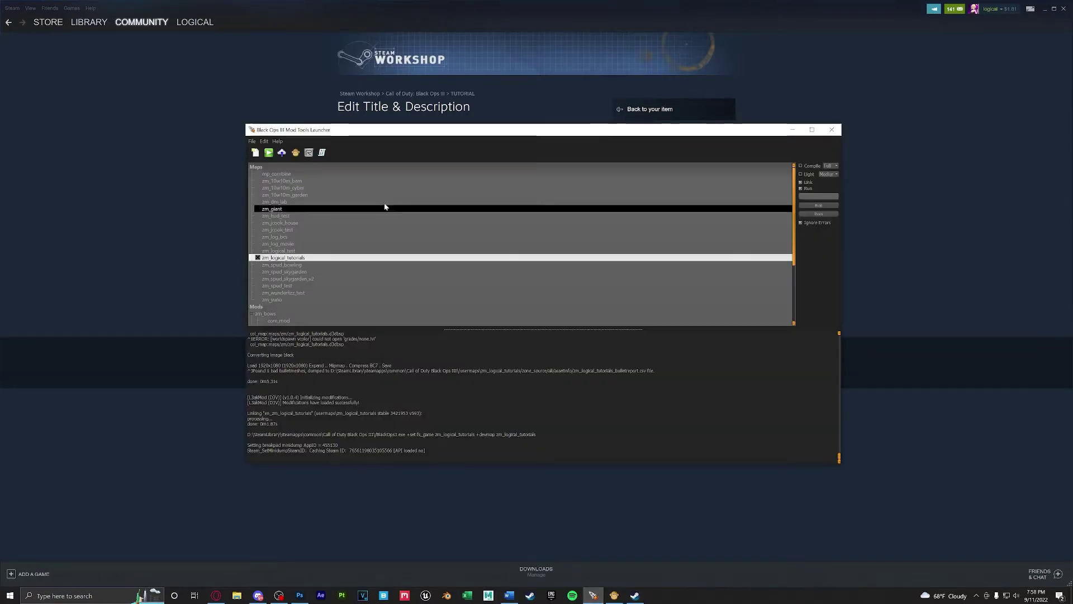
click(282, 153)
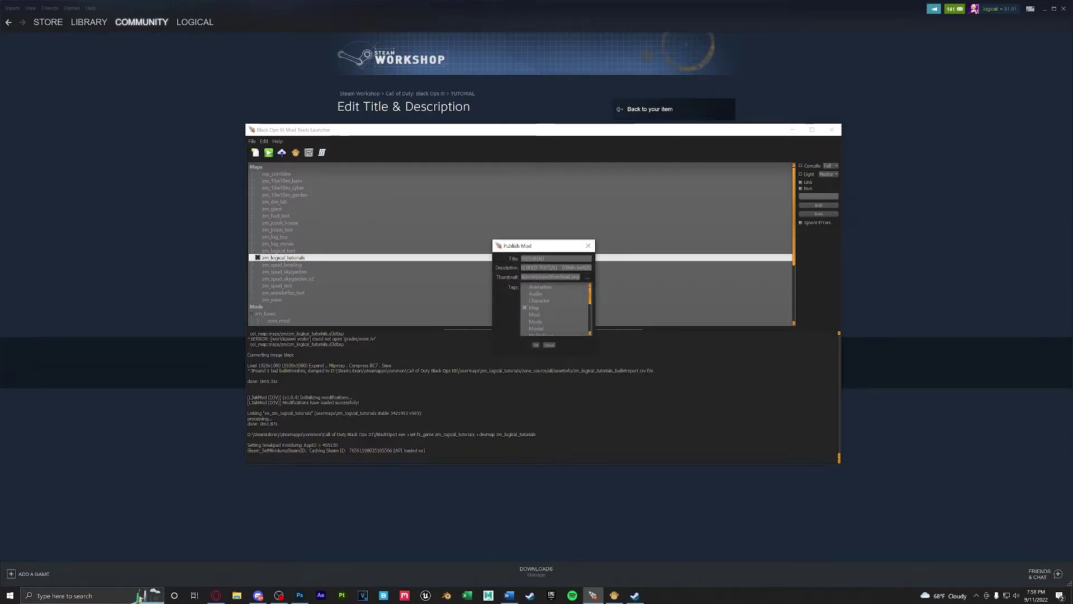
drag(556, 267, 591, 267)
key(ctrl+a)
click(574, 276)
click(128, 195)
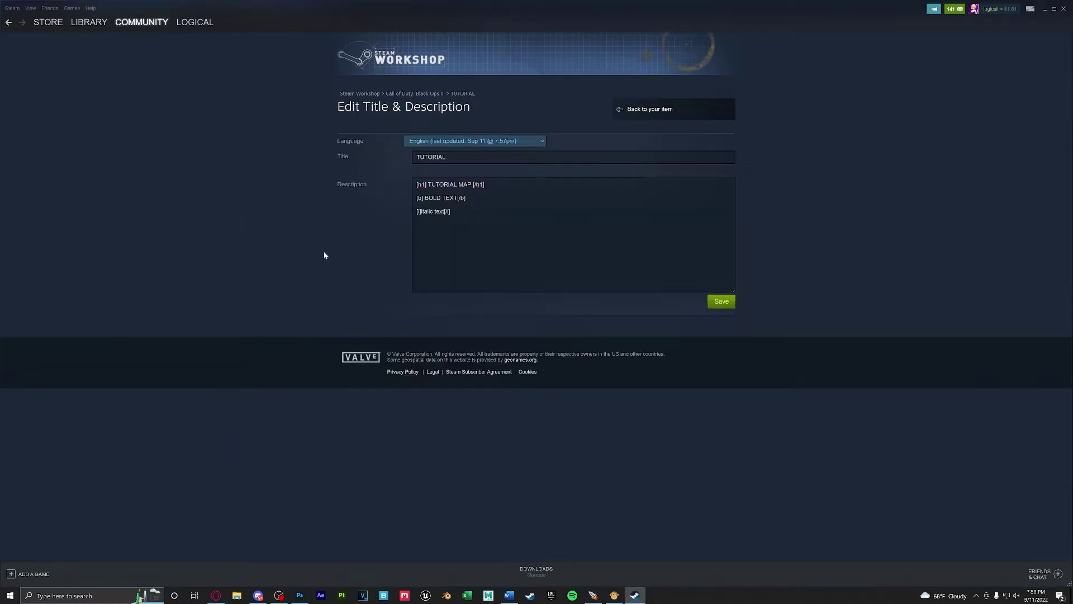
key(alt+Left)
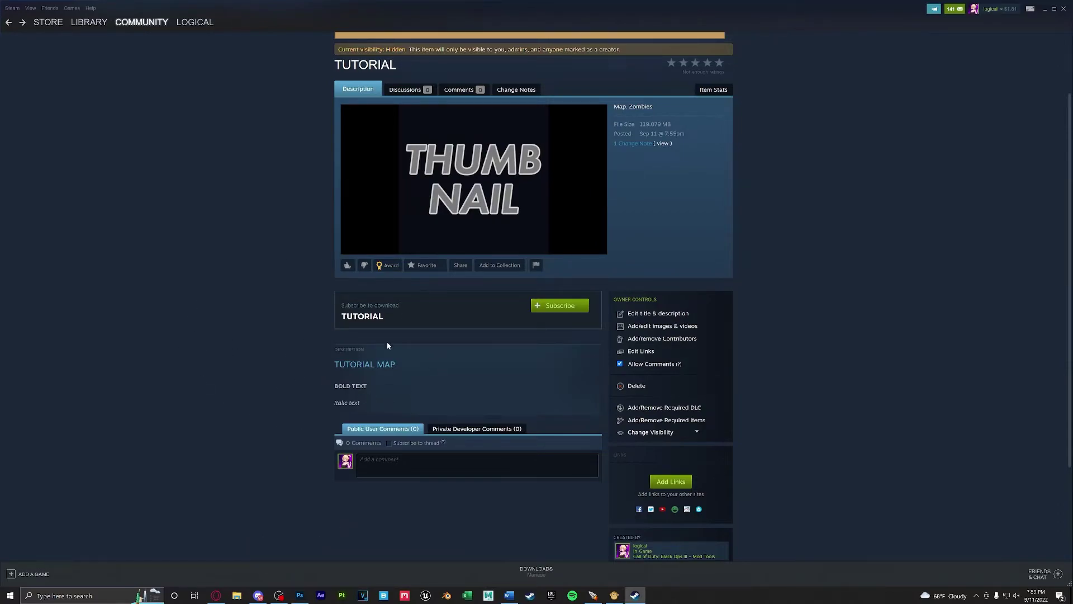
Switch to Photoshop and create a new 1024 x 256 pixel RGB document at 72 pixels/inch with a white background
click(300, 595)
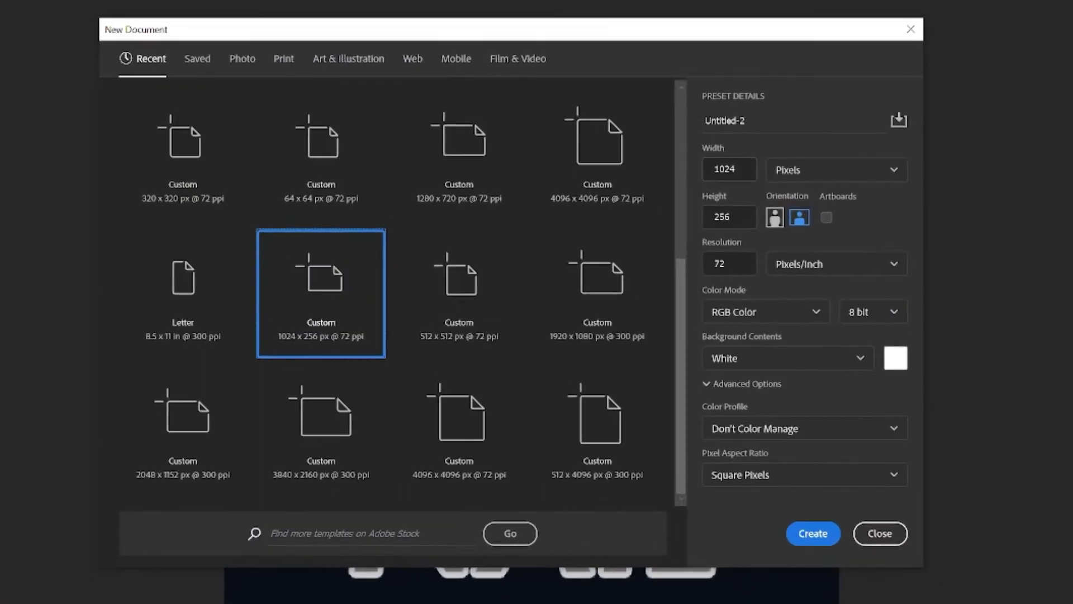
click(766, 168)
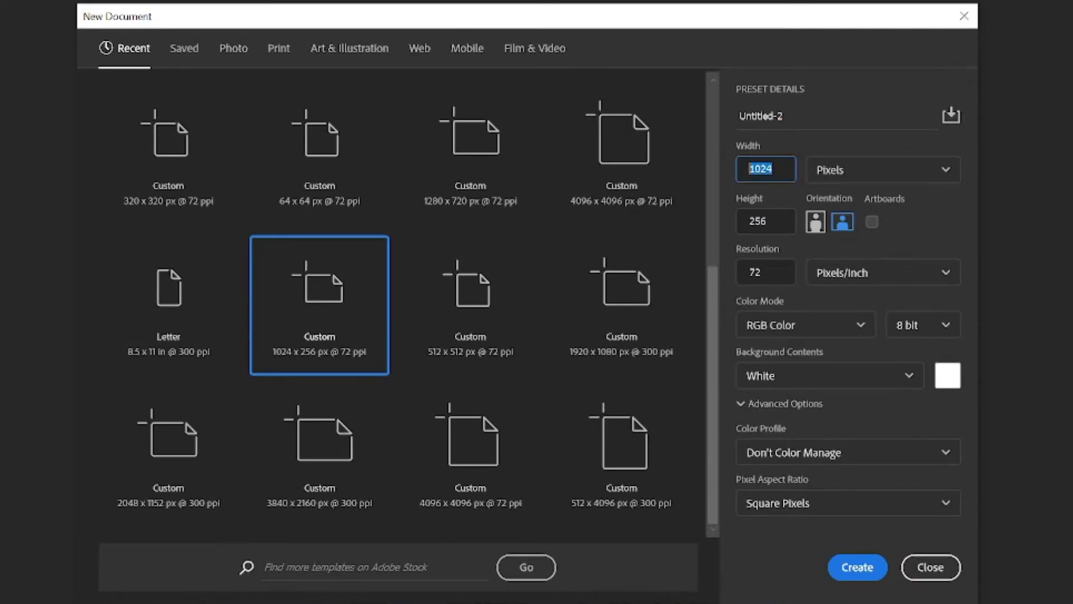
key(Tab)
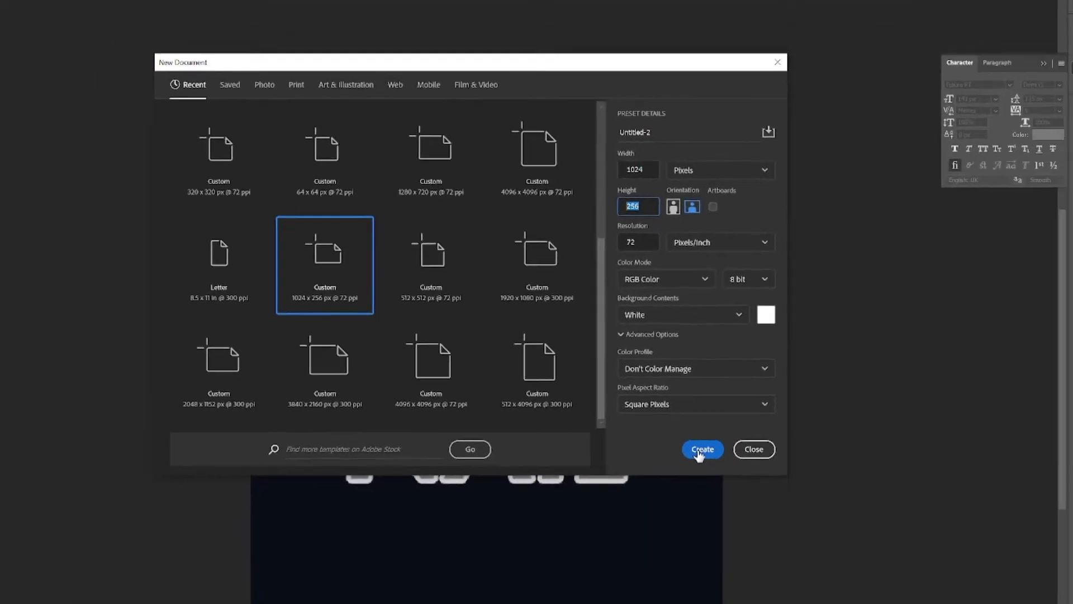
click(702, 449)
Add the text "BANNER" centred on the white canvas, and change it to "BANNER 2" for a second banner
key(ctrl+v)
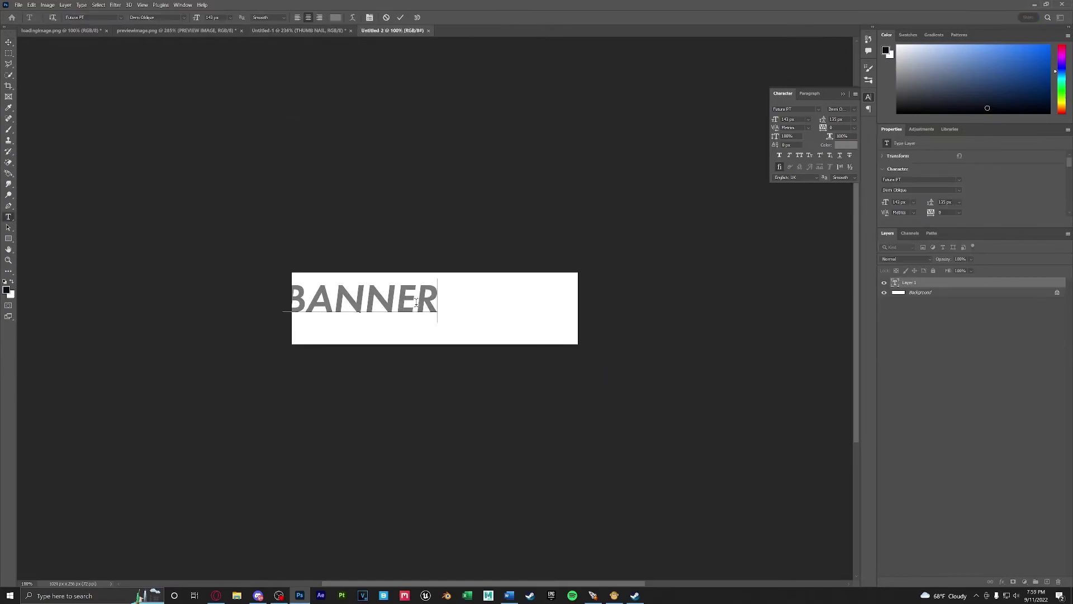
drag(388, 304, 455, 305)
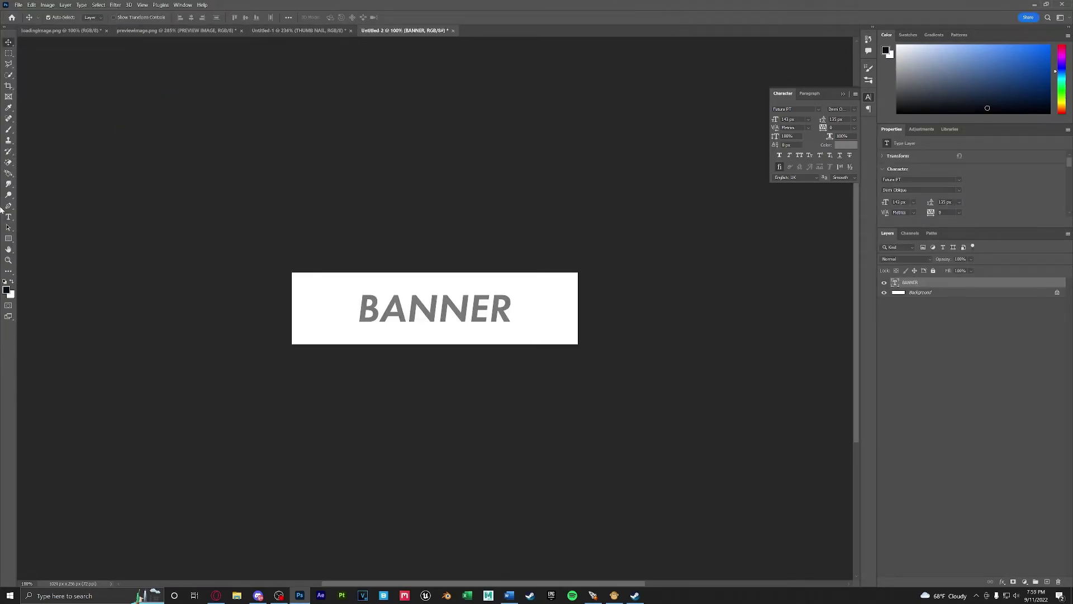
text(2)
click(8, 43)
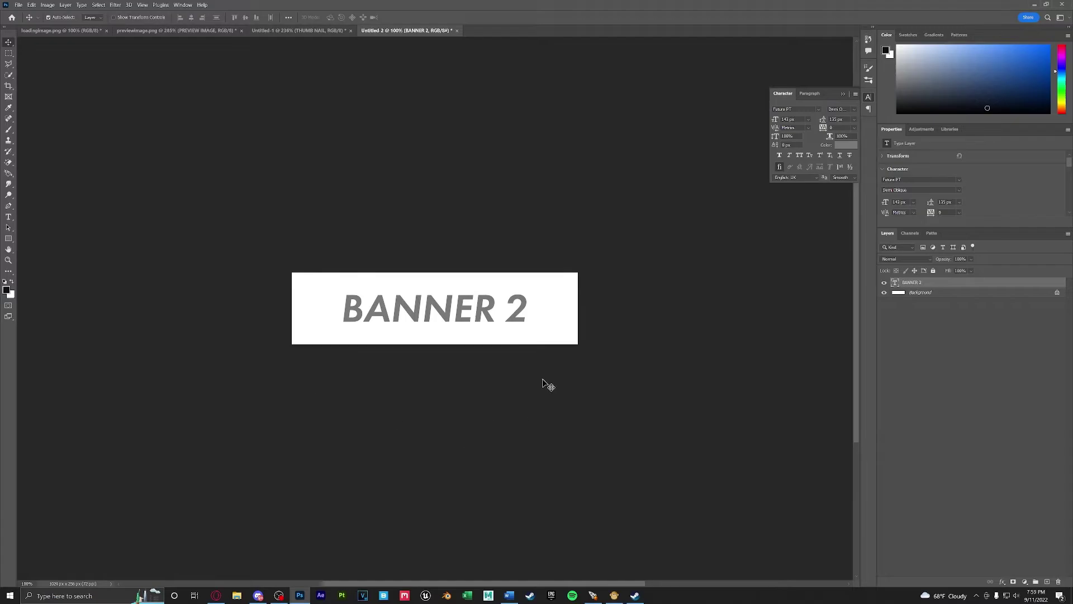
Switch to Imgur in the browser and upload the BANNER and BANNER 2 images in a new post
key(alt+Tab)
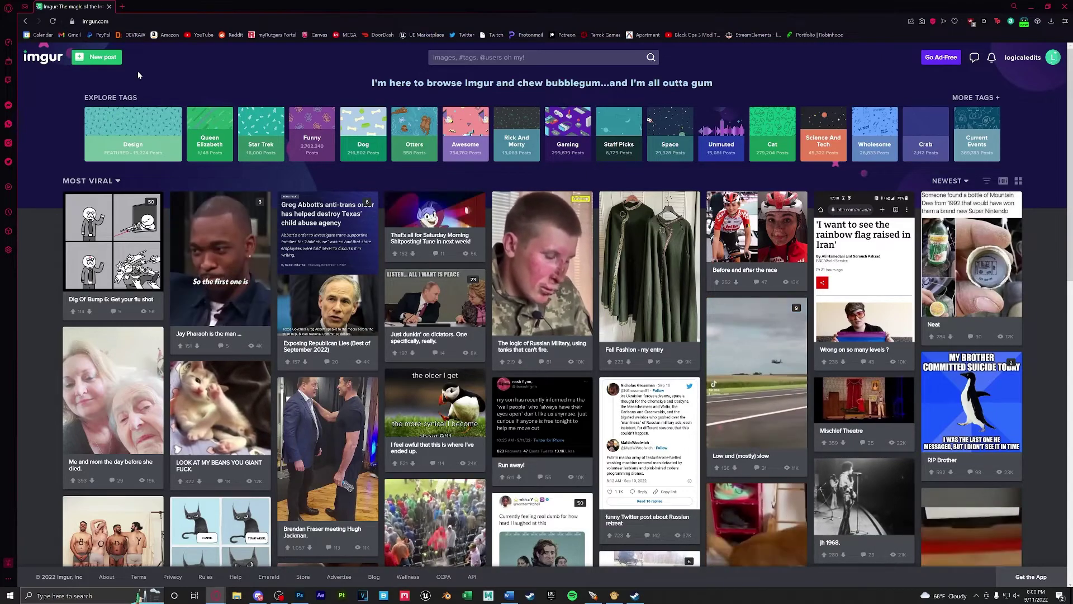
click(98, 59)
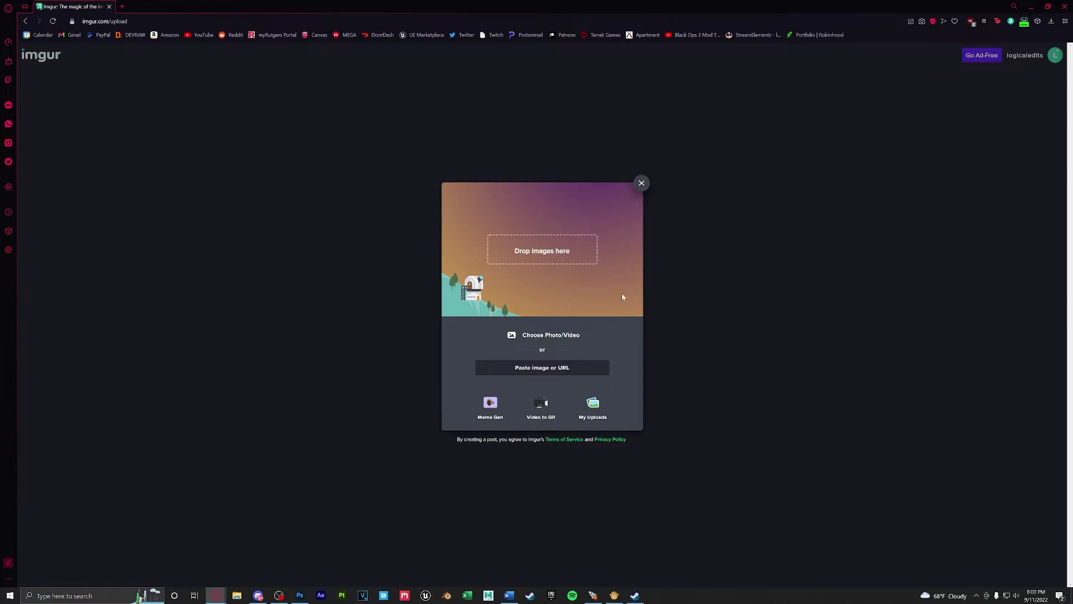
key(ctrl+v)
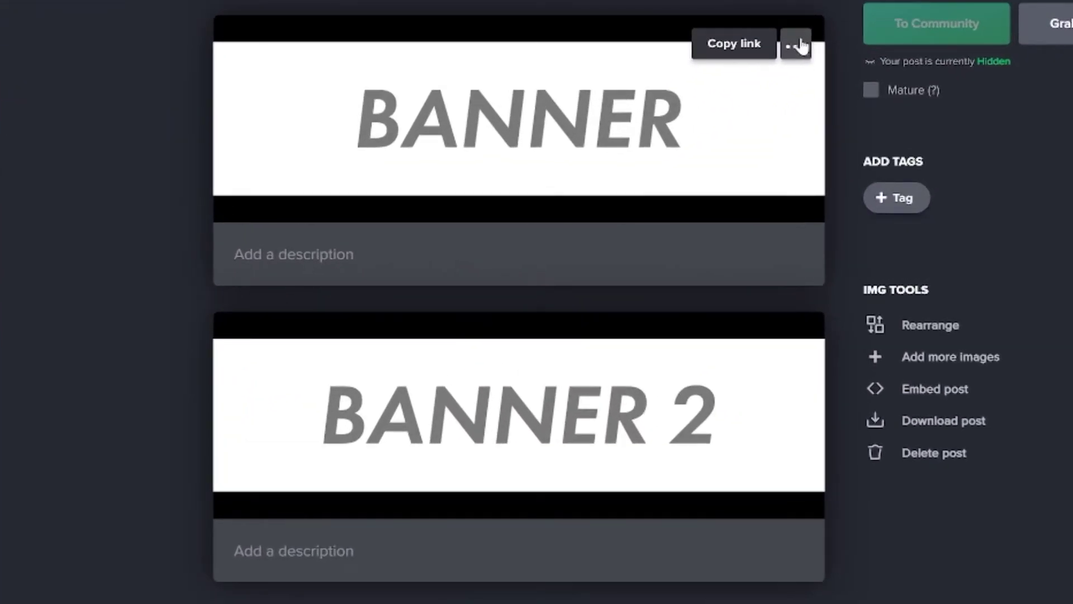
Get the share links of the BANNER image and copy its BBCode (Forums) link
click(603, 129)
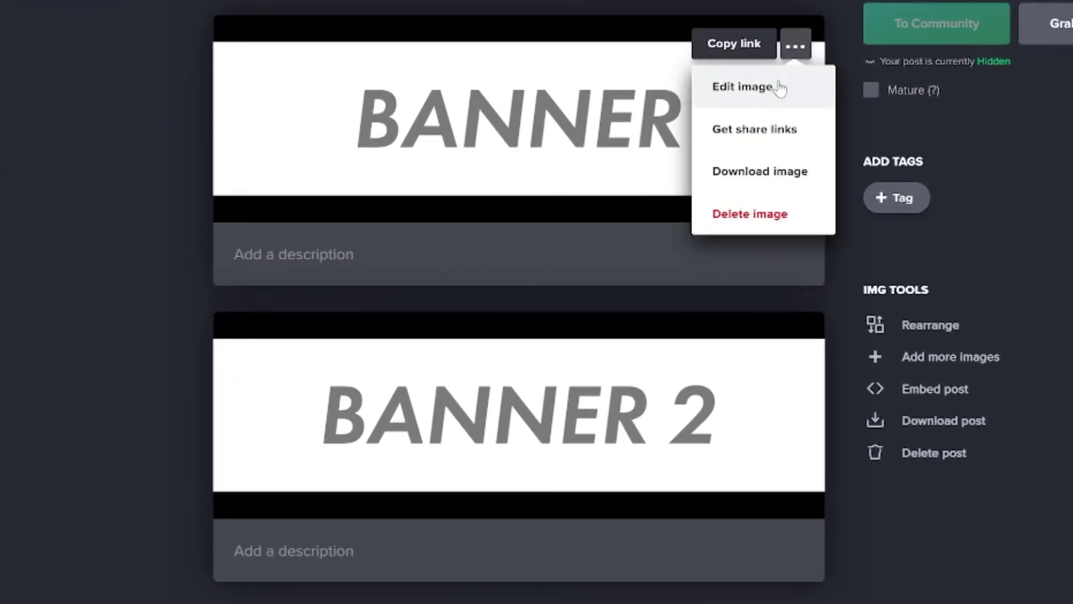
click(759, 133)
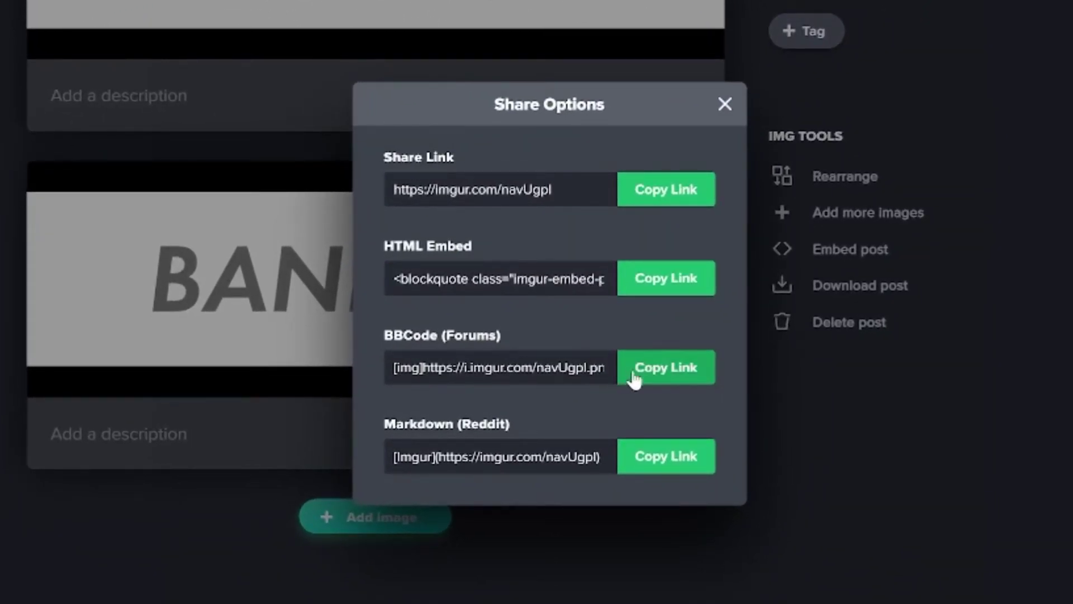
click(653, 376)
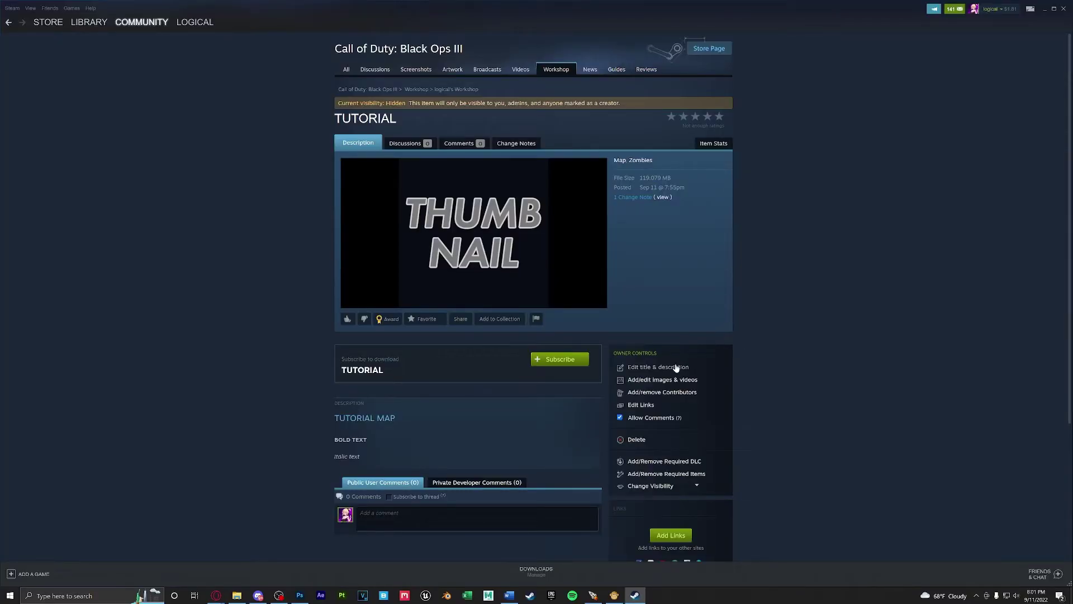
Edit the Workshop item's description in Steam, inserting the first banner's image code below the "TUTORIAL MAP" heading
click(675, 367)
click(485, 184)
key(Return)
key(Return)
key(ctrl+v)
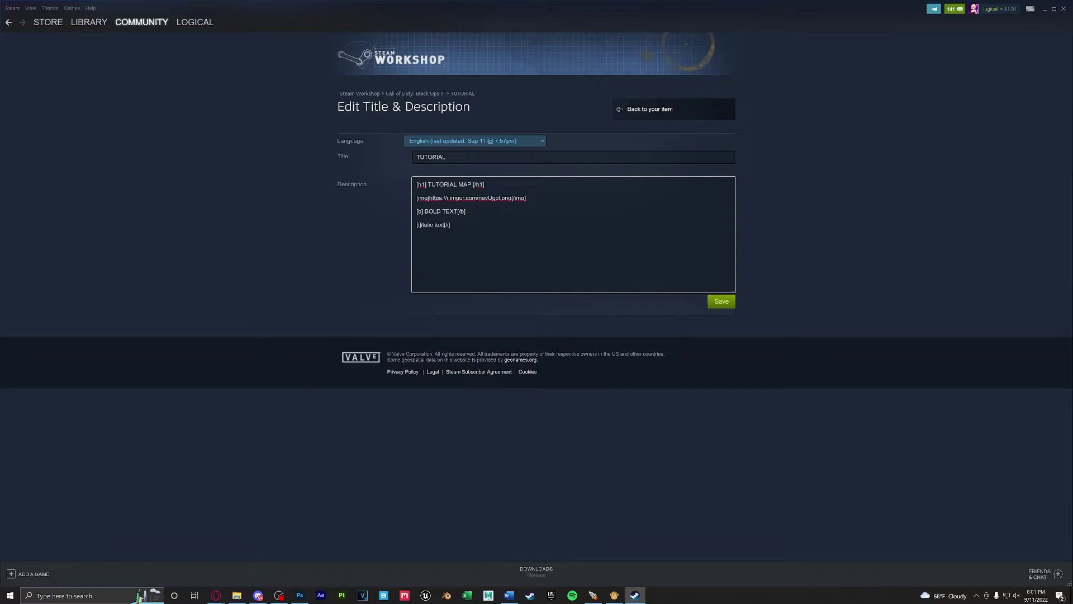
Insert the second banner's image code below the italic text, save the description and check both banners on the item's page
key(Return)
key(Return)
key(ctrl+v)
click(720, 304)
click(636, 140)
scroll(245, 345, down, 4)
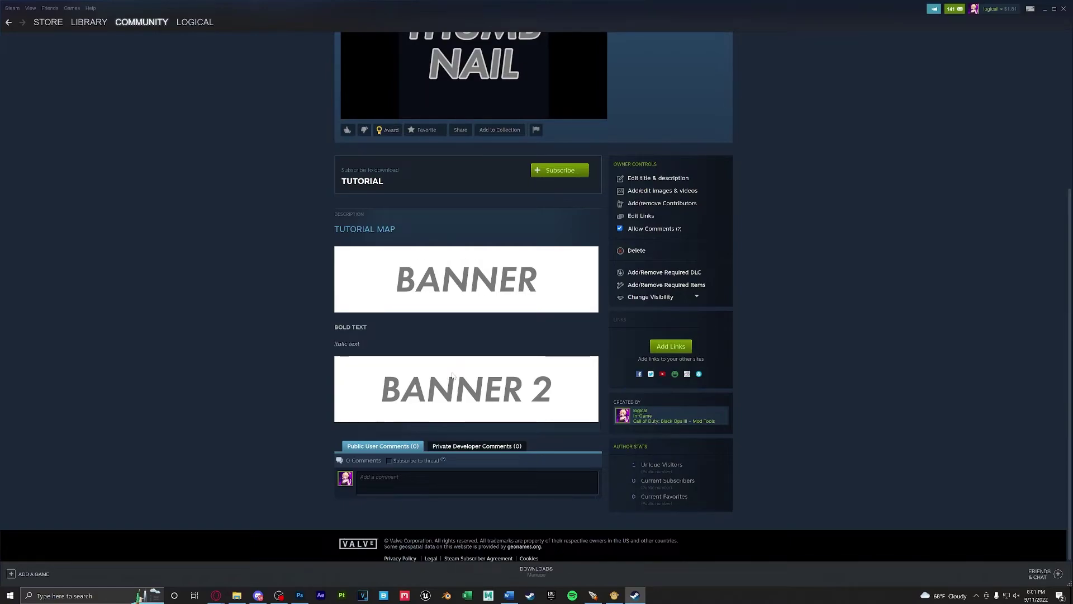
scroll(740, 394, up, 1)
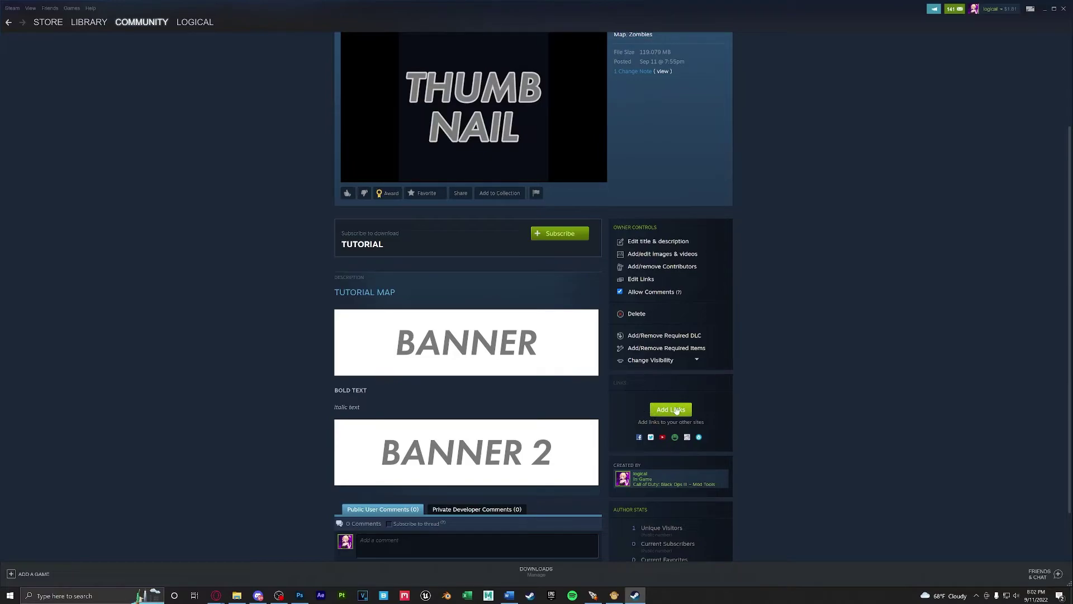
Examine the Facebook, Twitter, YouTube, Polycount, Reddit and Sketchfab fields for the item's links, and close the dialog without adding any
click(671, 409)
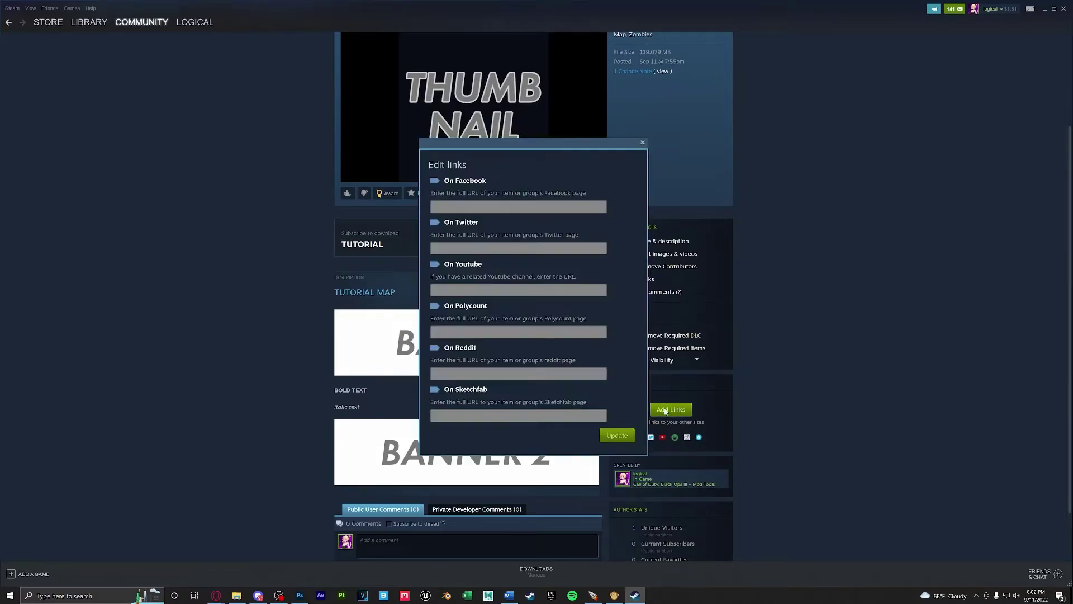
click(448, 290)
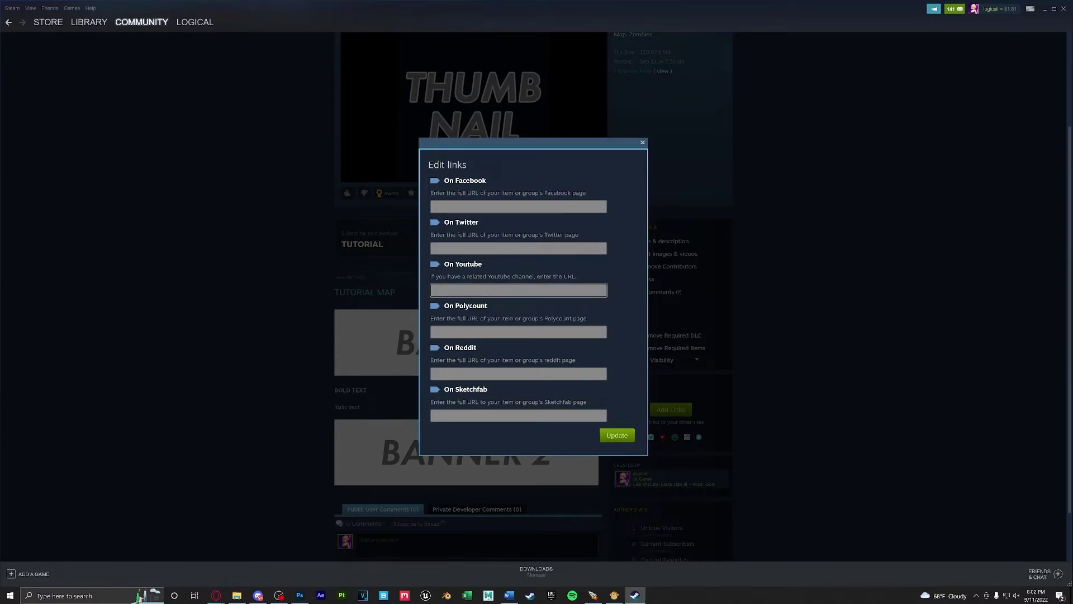
key(shift+Tab)
key(shift+Tab)
click(468, 331)
key(Tab)
key(Tab)
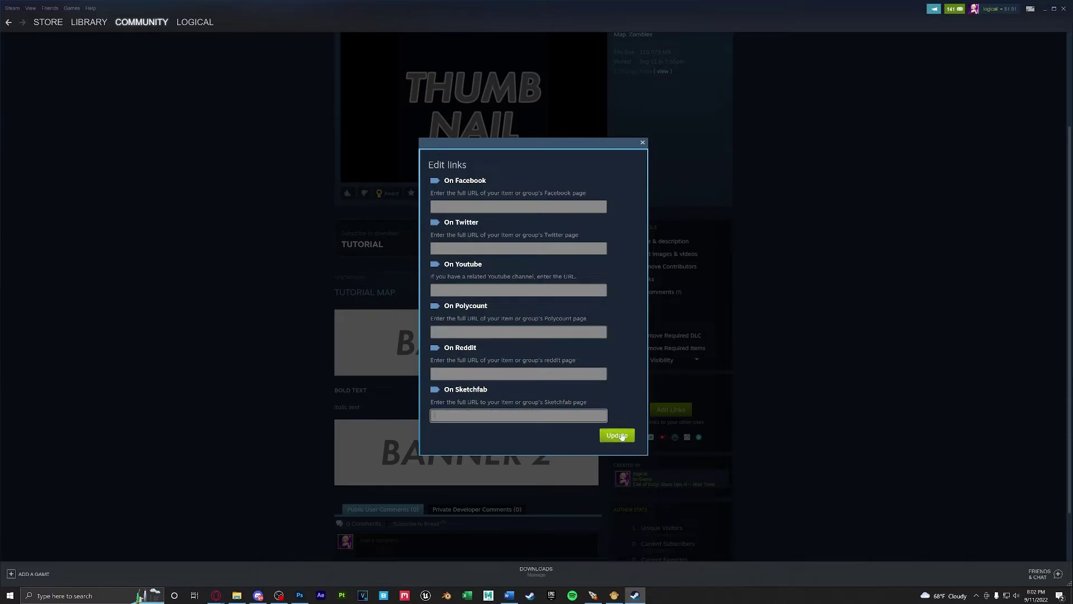
click(642, 144)
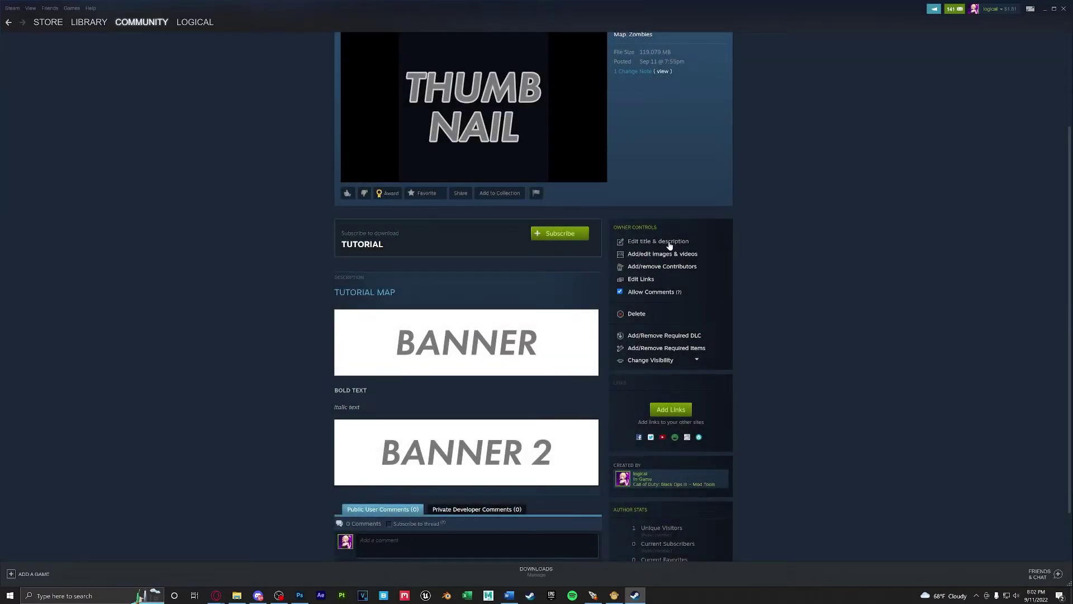
Add a website link labelled "DEVRAW" at the end of the item's description, save it and return to the item's page
click(669, 246)
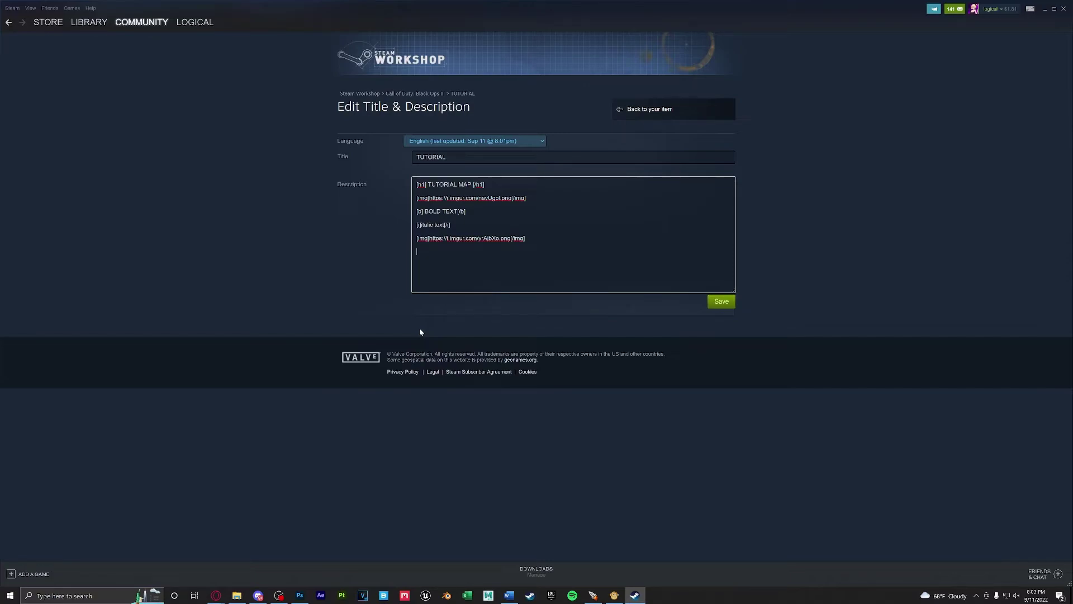
key(ctrl+v)
click(721, 301)
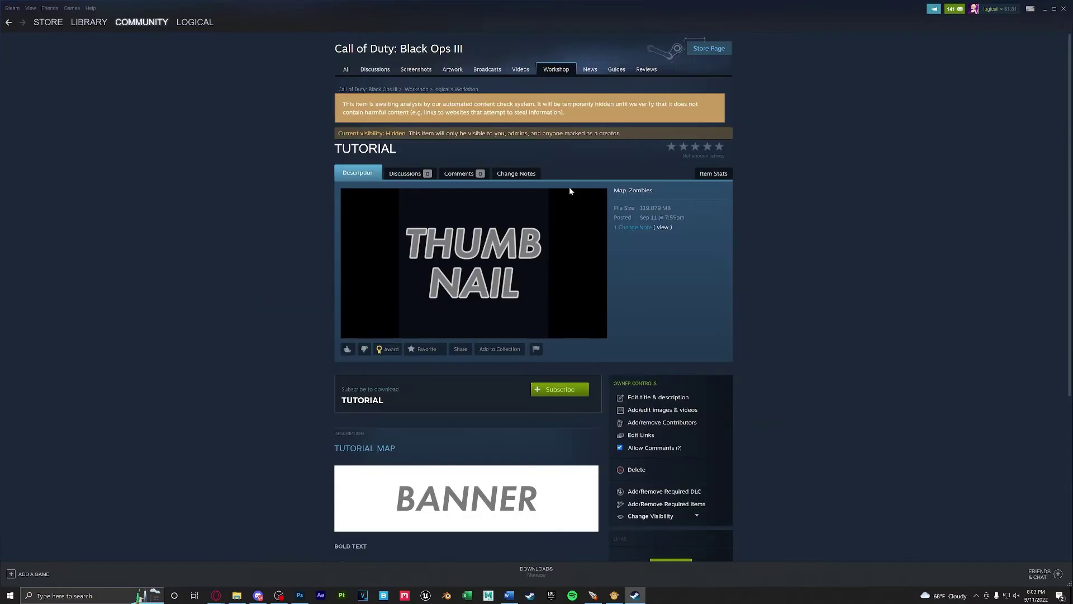
scroll(199, 310, down, 5)
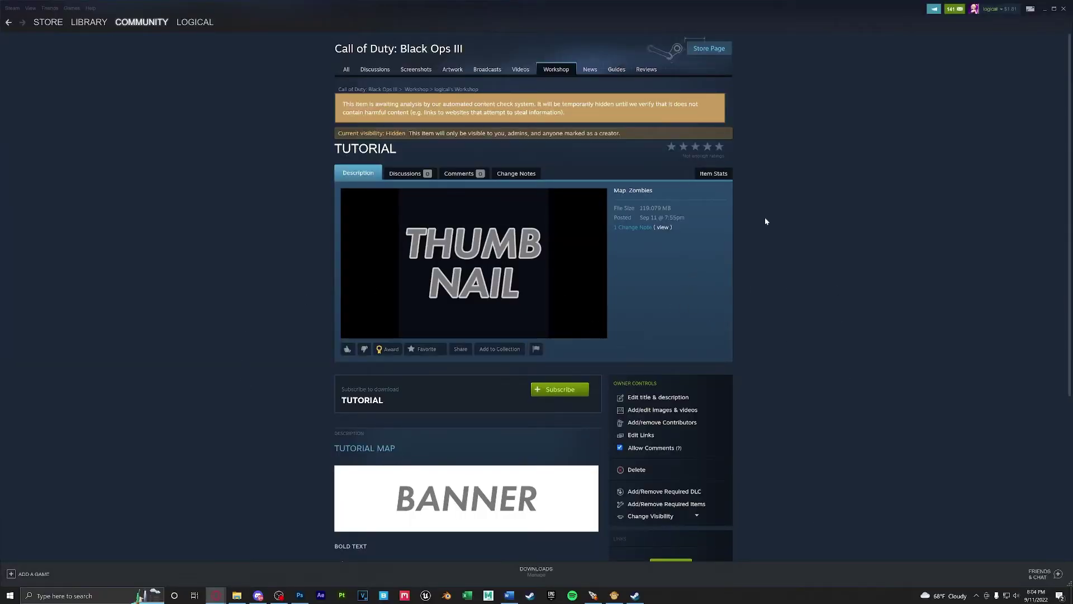
Look through the item's visibility options Public, Friends-only, Hidden and Unlisted without choosing another one
scroll(712, 421, down, 2)
click(668, 434)
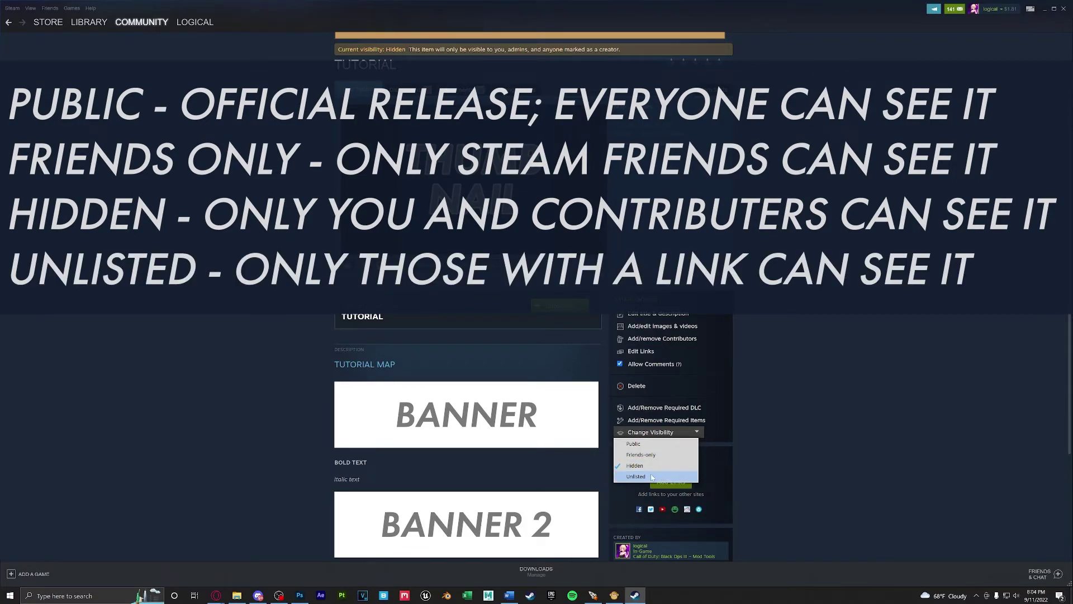
scroll(761, 438, up, 2)
Post a discussion titled "BUG REPORT" with the text "If you have any bugs, please post them here!" and pin its thread
click(415, 176)
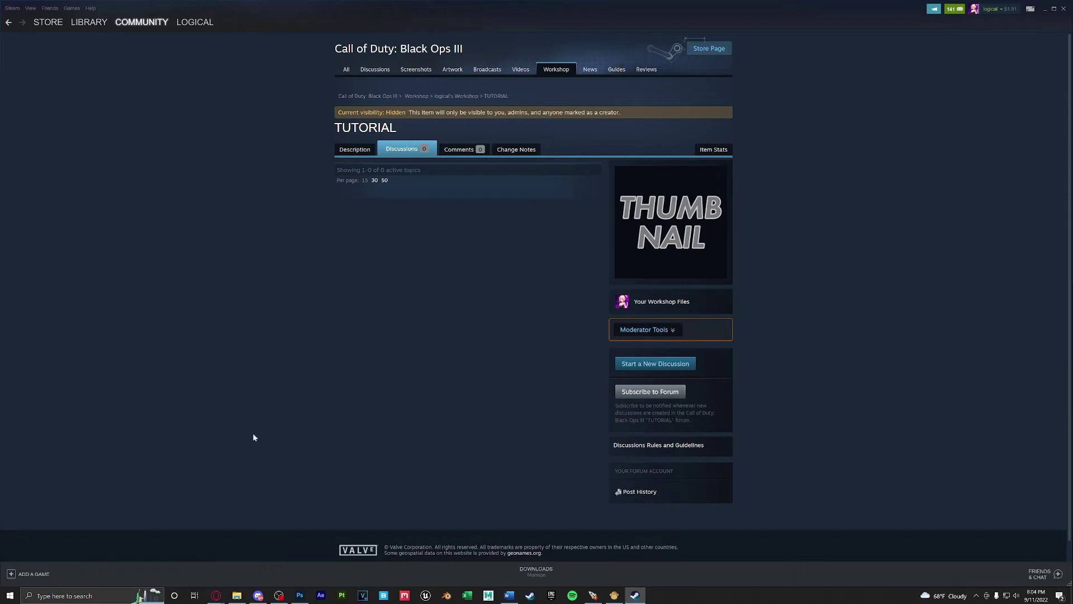
click(629, 366)
text(BUG REPORT)
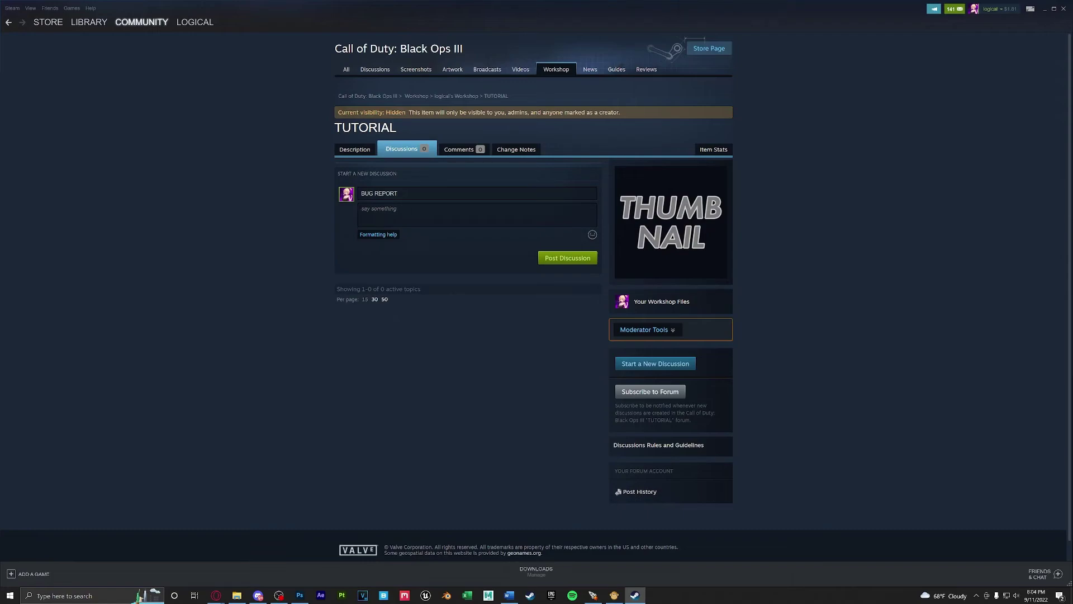
text(If you havee any bugs, please post them here!)
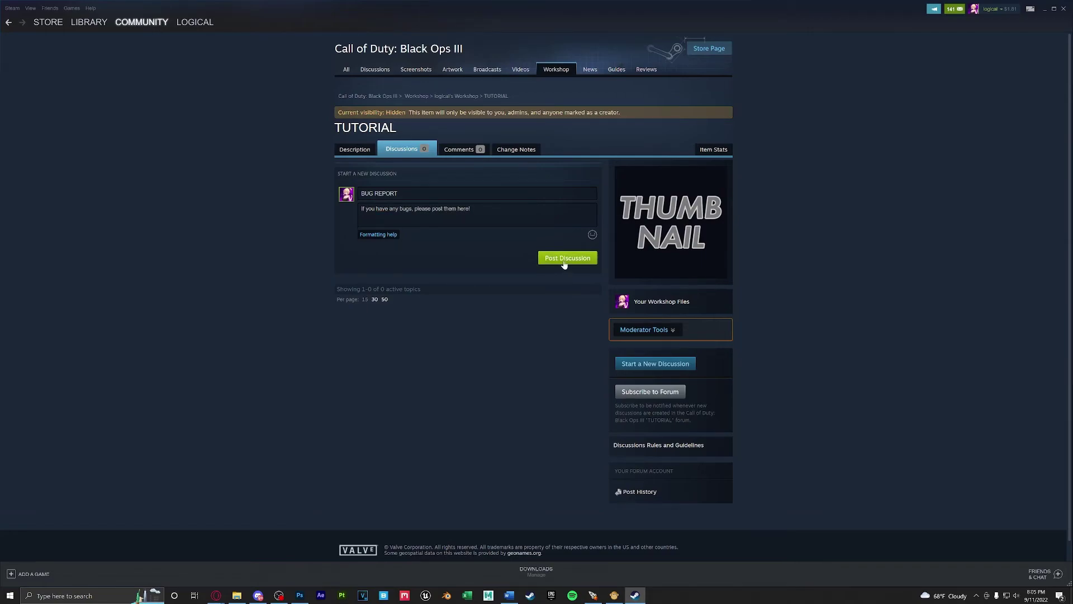
click(564, 259)
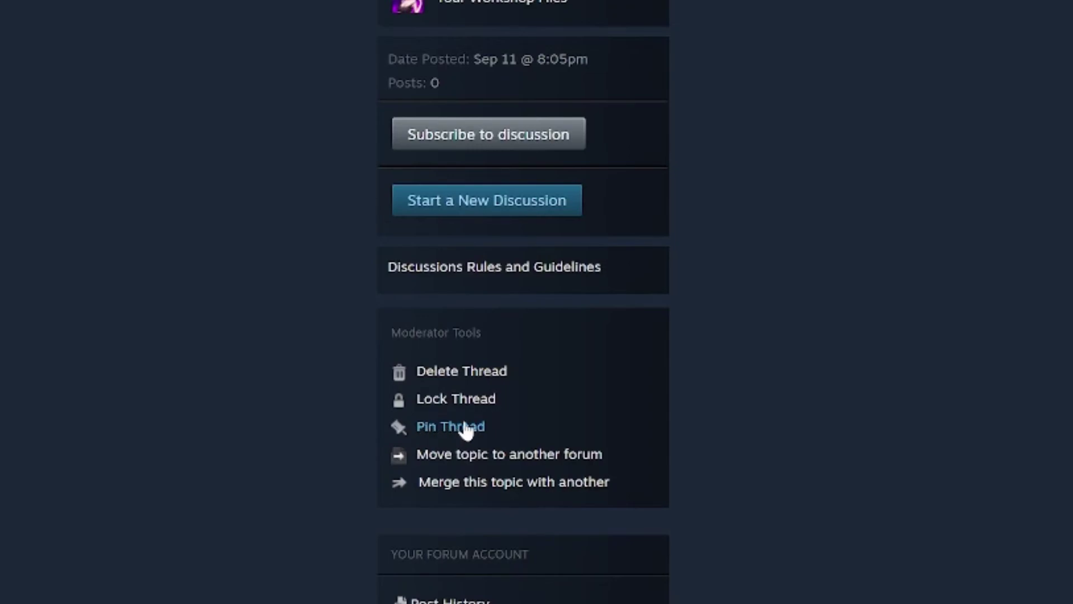
click(453, 425)
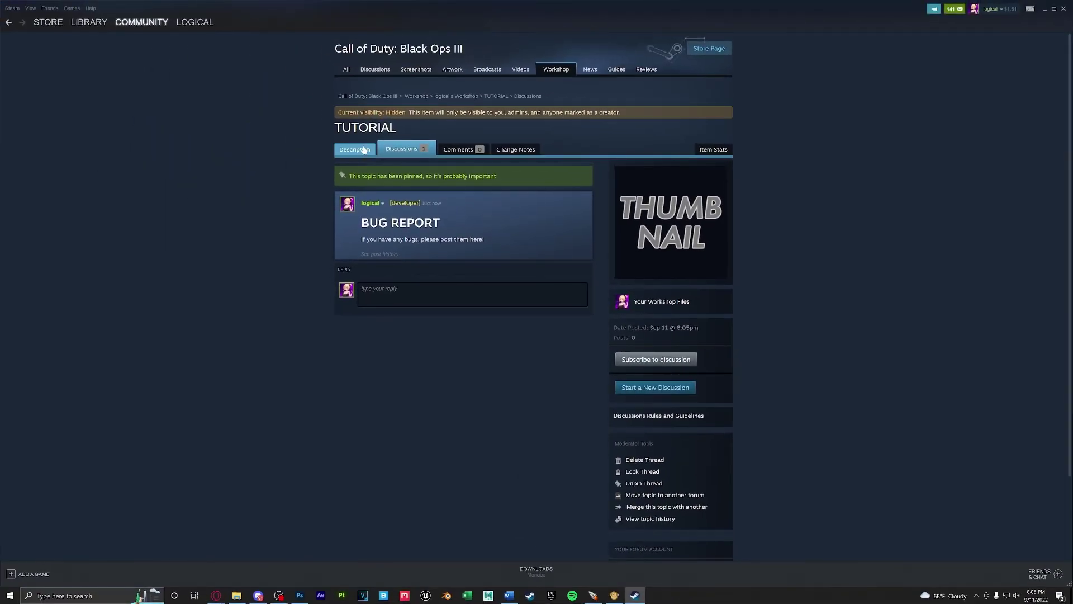
Return to the item's description page and check how the pinned discussion is displayed below the description
click(354, 150)
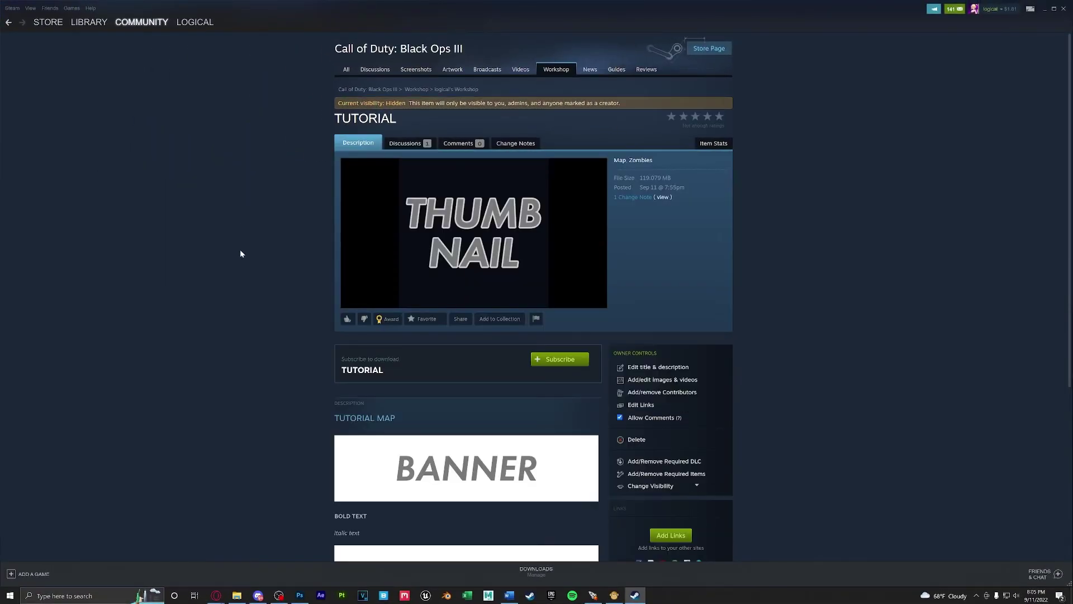
scroll(249, 271, down, 4)
scroll(253, 282, down, 1)
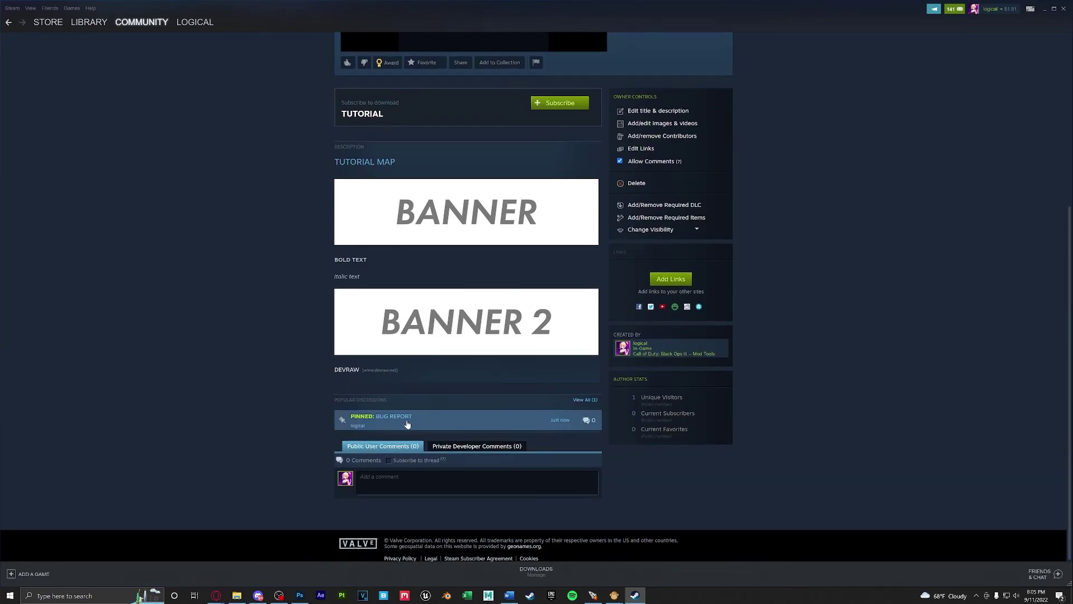
scroll(277, 373, up, 5)
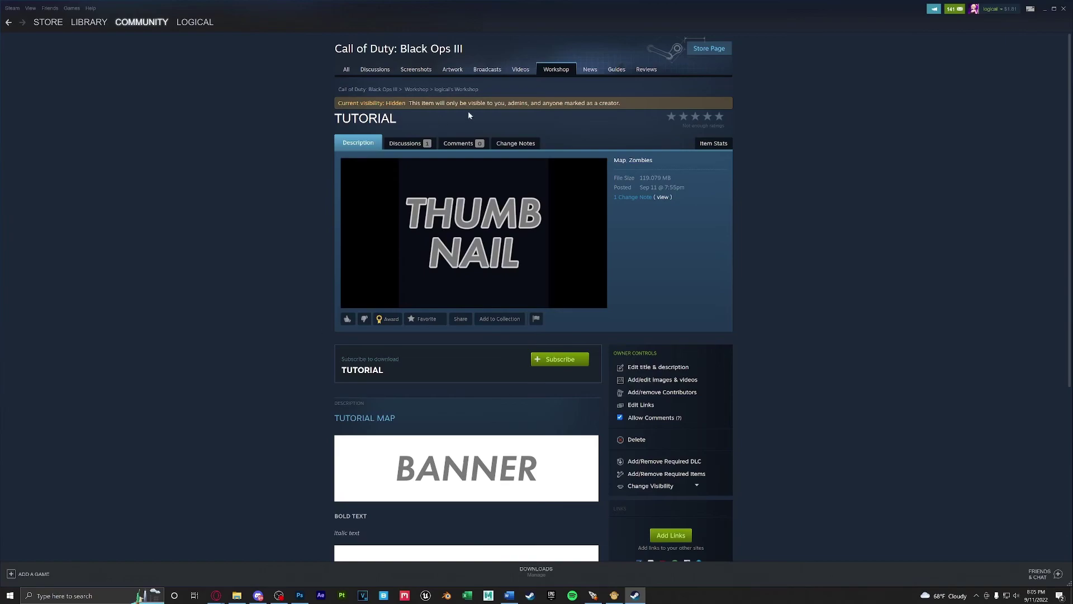
Set the item's change note to an h1 heading "v1.0" with list entries "initial release" and "tutorial", save it and view it
click(513, 145)
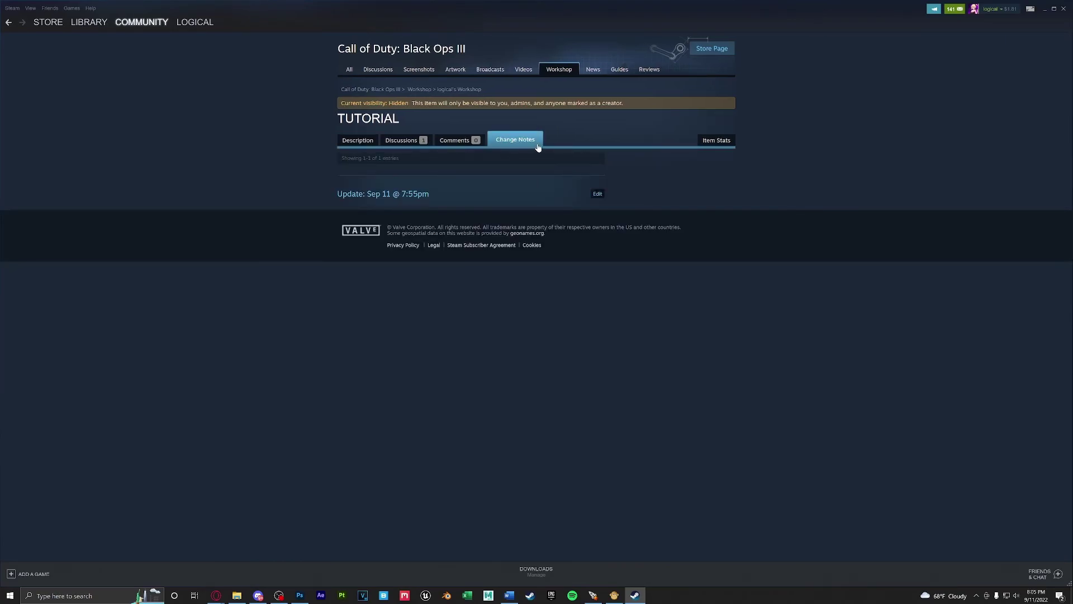
drag(333, 192, 435, 190)
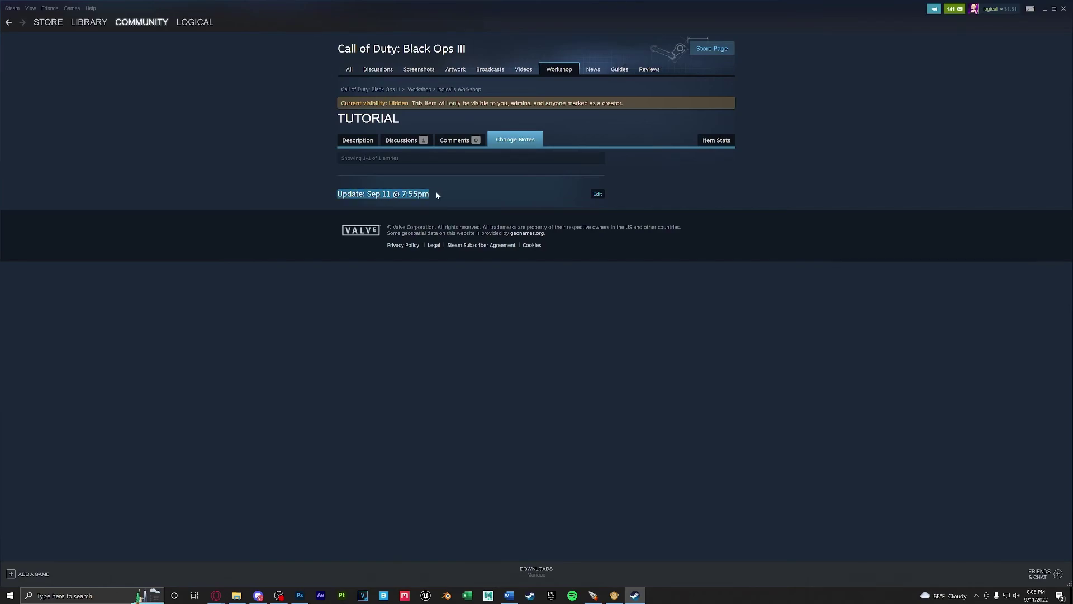
click(435, 190)
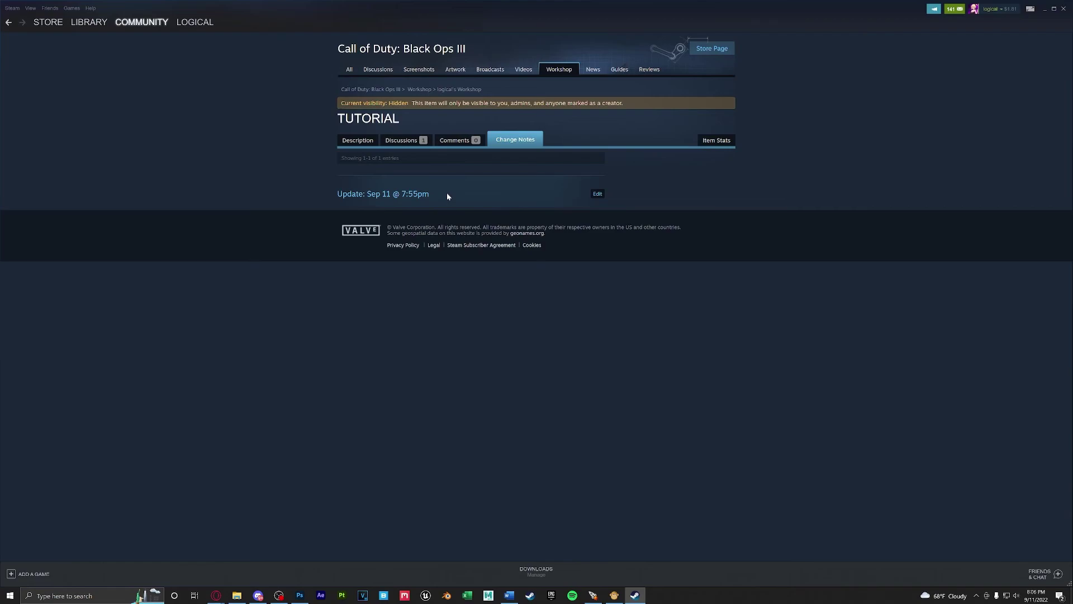
click(597, 194)
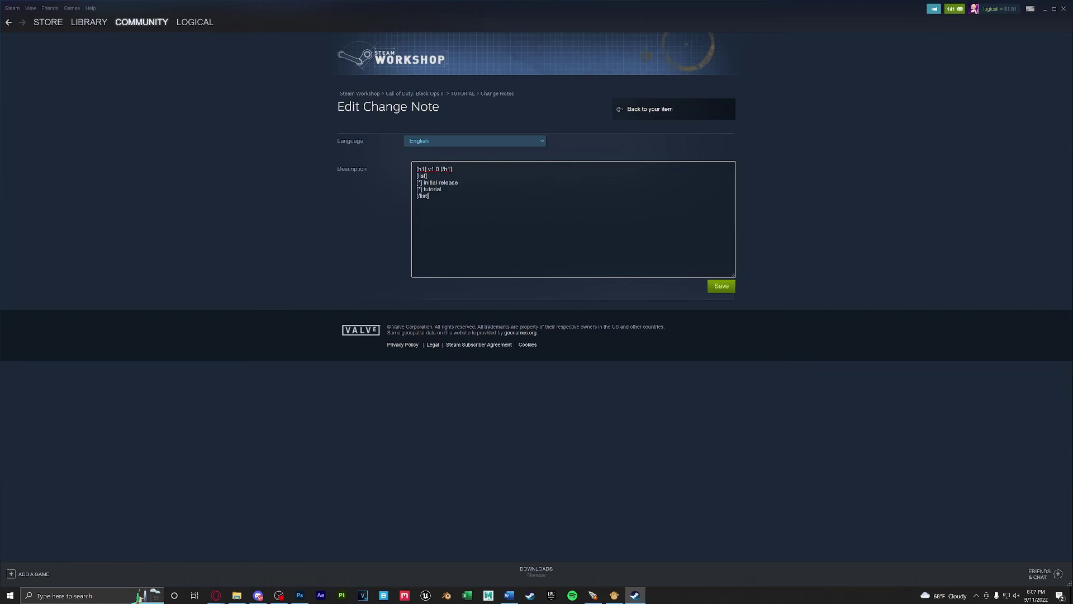
click(721, 286)
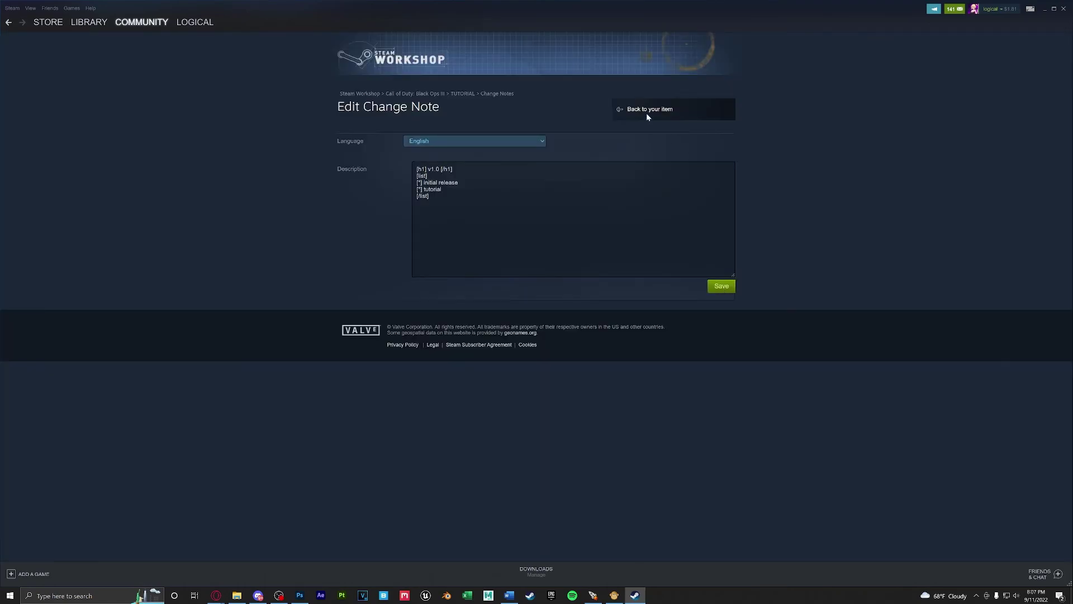
click(646, 113)
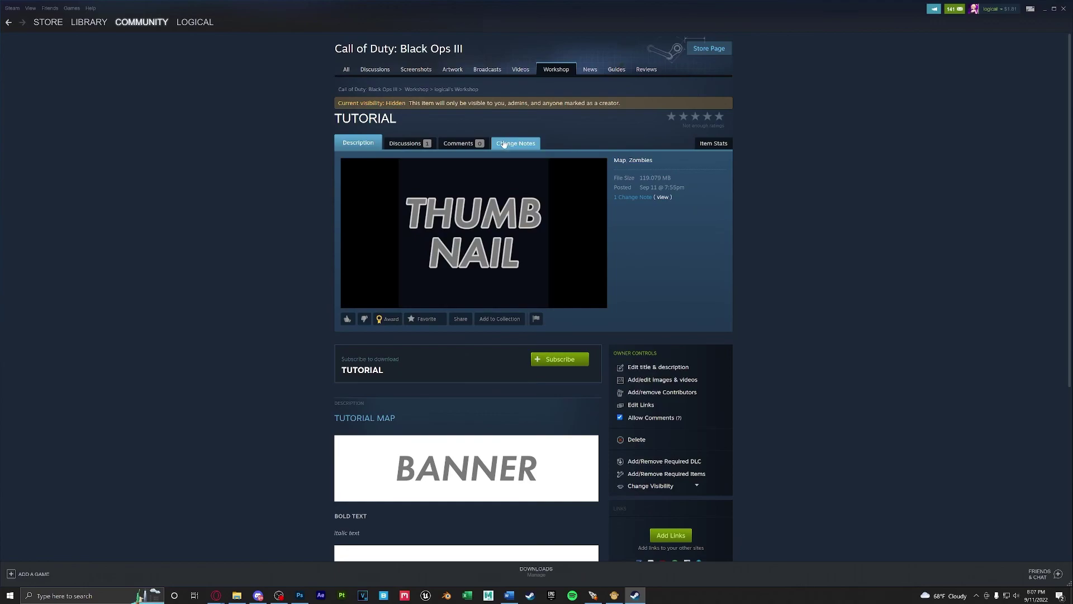
click(506, 144)
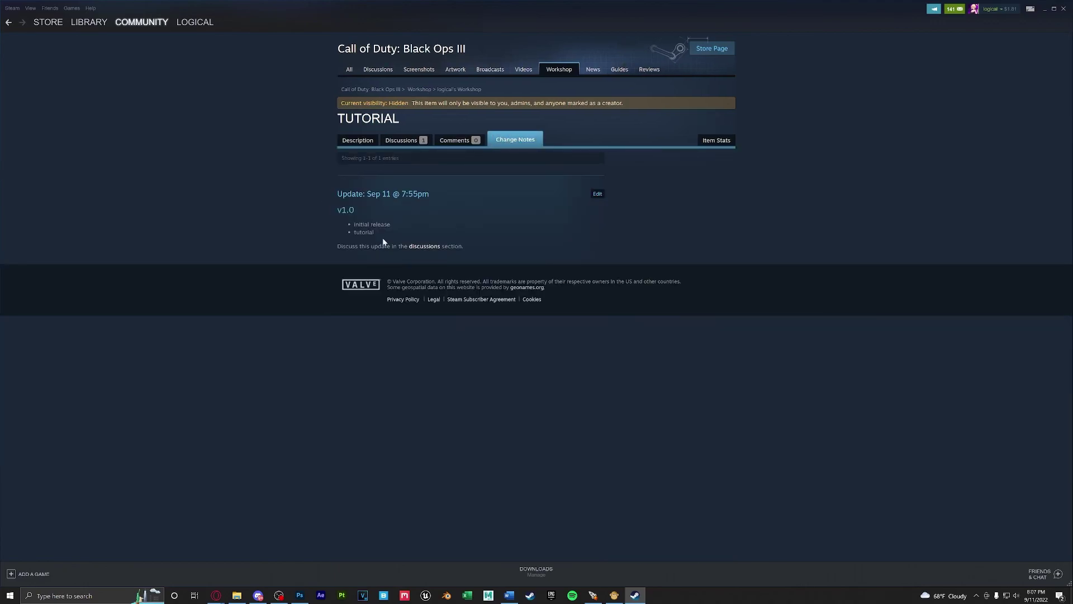